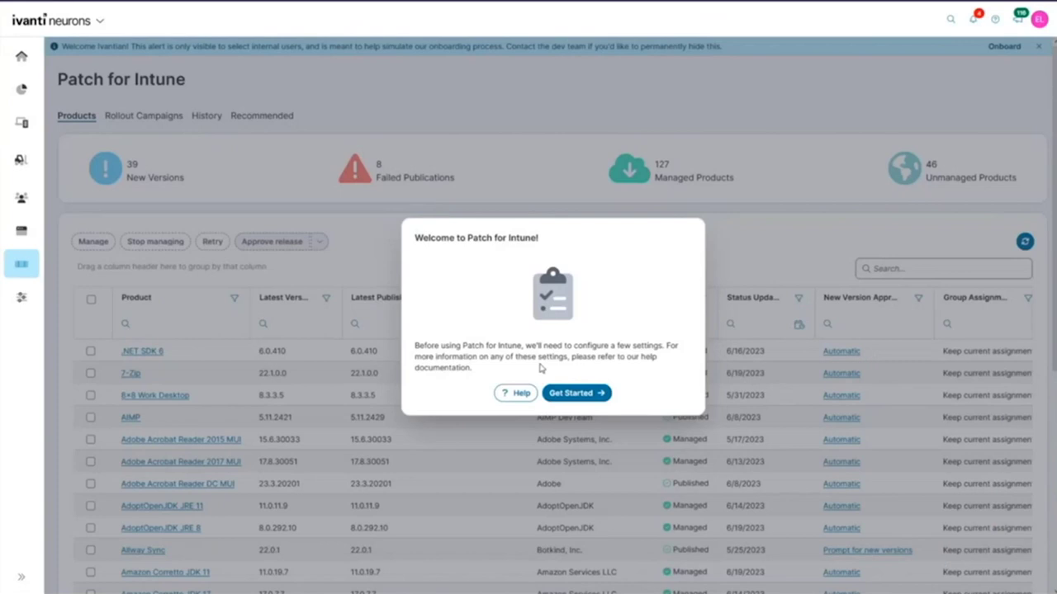
# Step: Start the Patch for Intune setup and advance past app registration, redirect URI, credentials and authentication
pyautogui.click(577, 398)
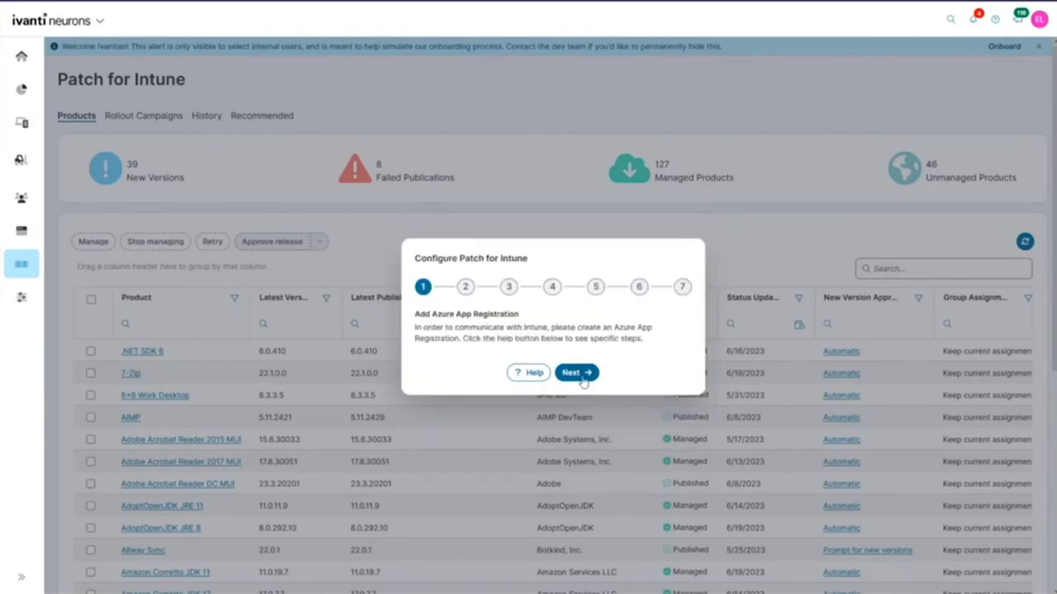
pyautogui.click(582, 377)
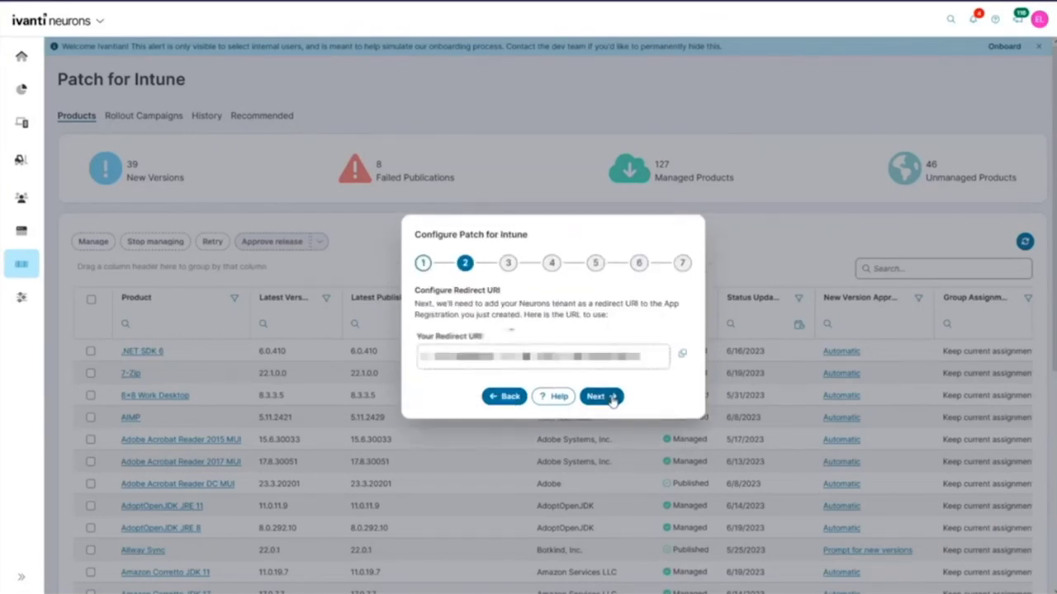
pyautogui.click(611, 398)
pyautogui.click(612, 394)
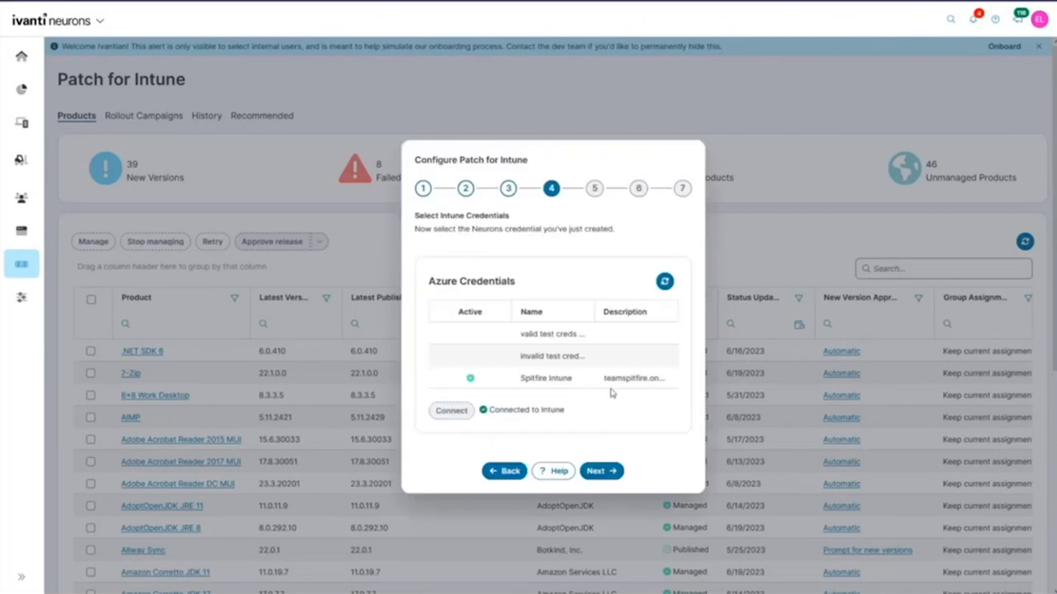
pyautogui.click(608, 474)
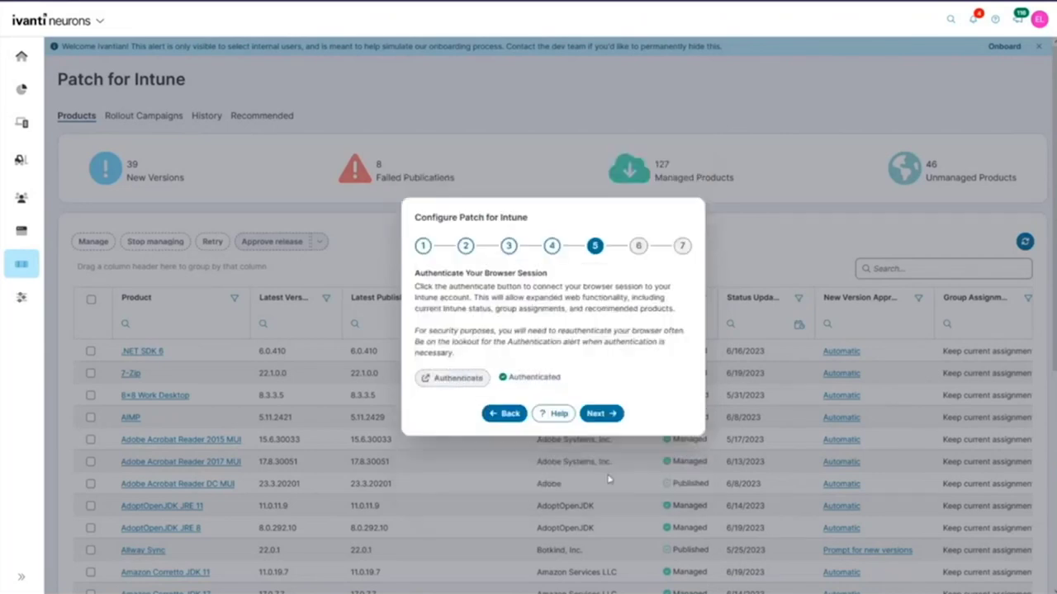
pyautogui.click(616, 415)
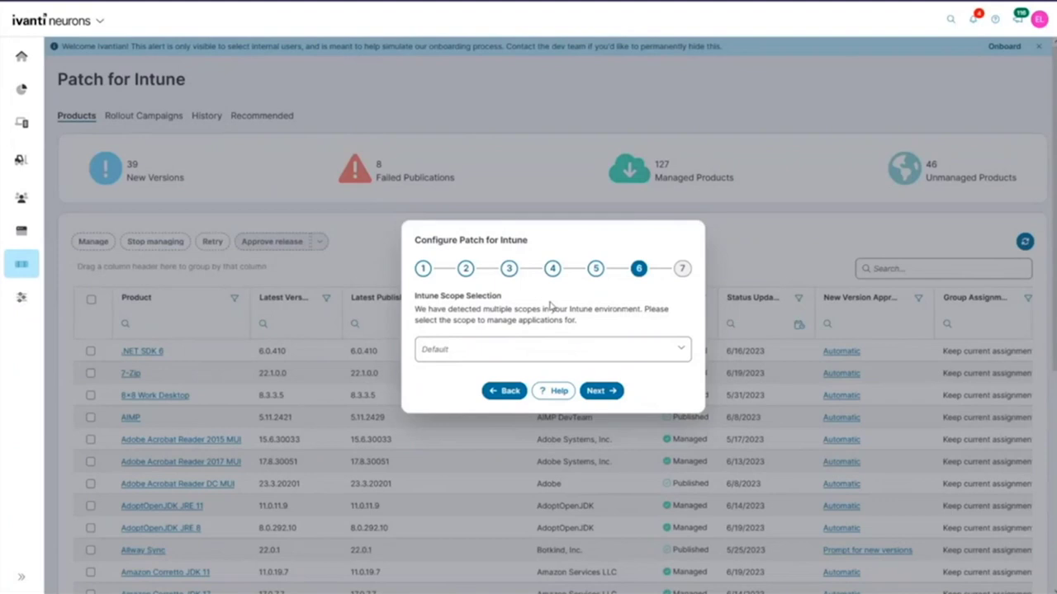
# Step: Choose New Brighton as the Intune scope and finish the setup wizard
pyautogui.click(469, 354)
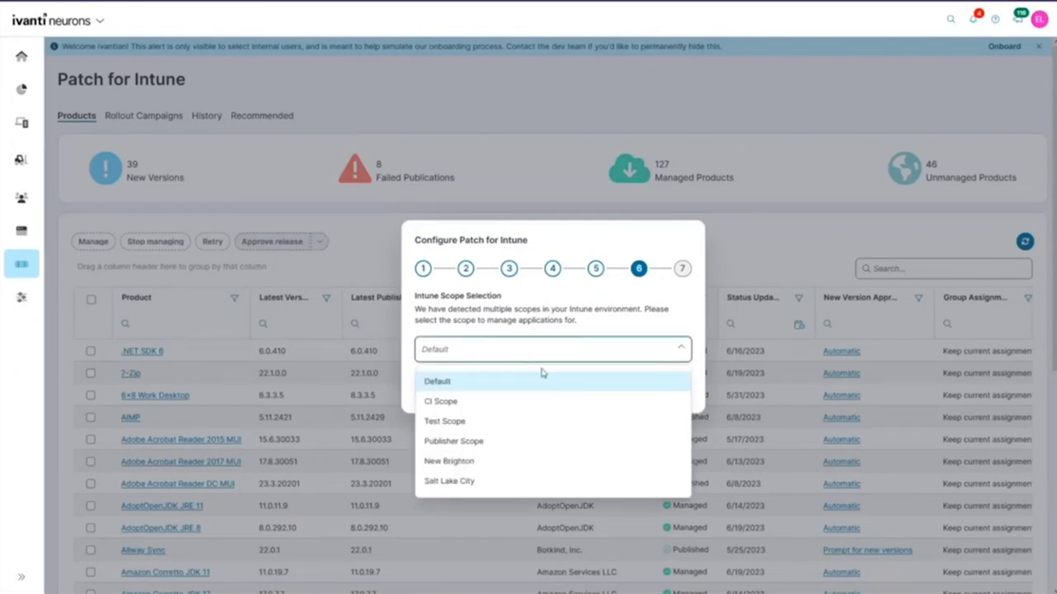
pyautogui.click(484, 464)
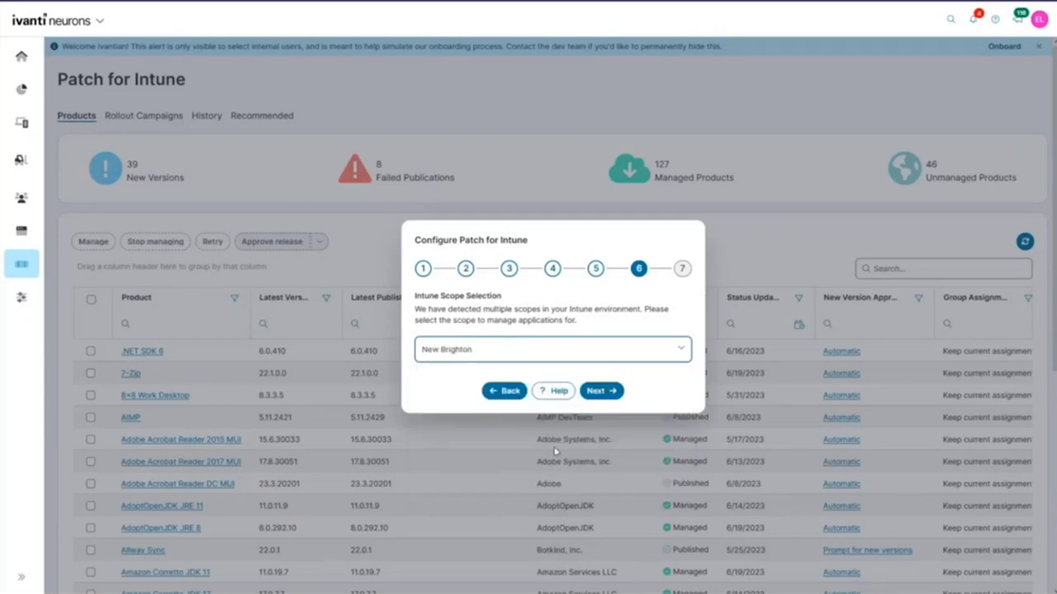
pyautogui.click(610, 392)
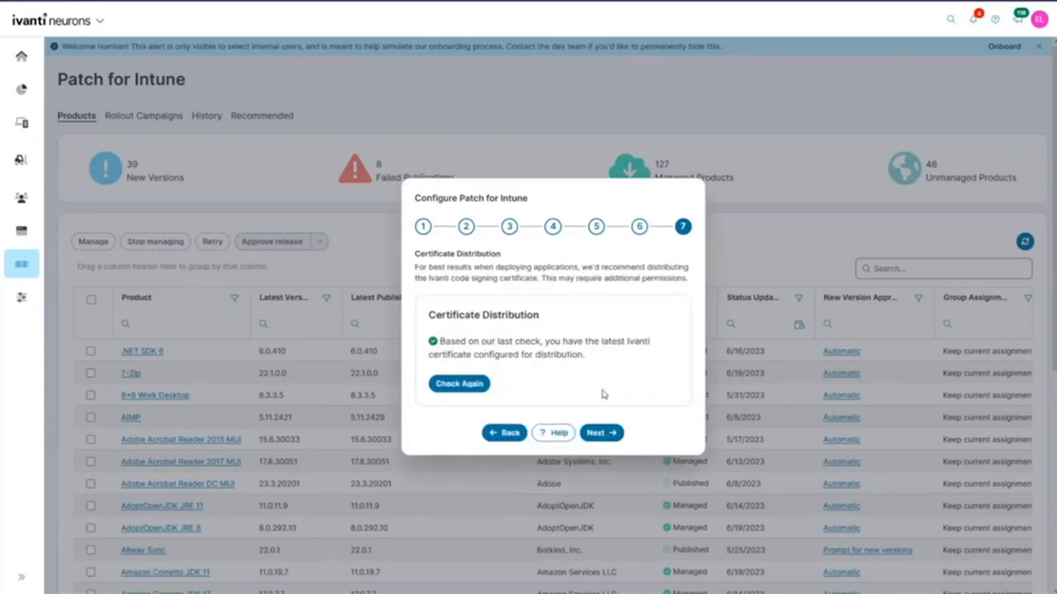
pyautogui.click(610, 434)
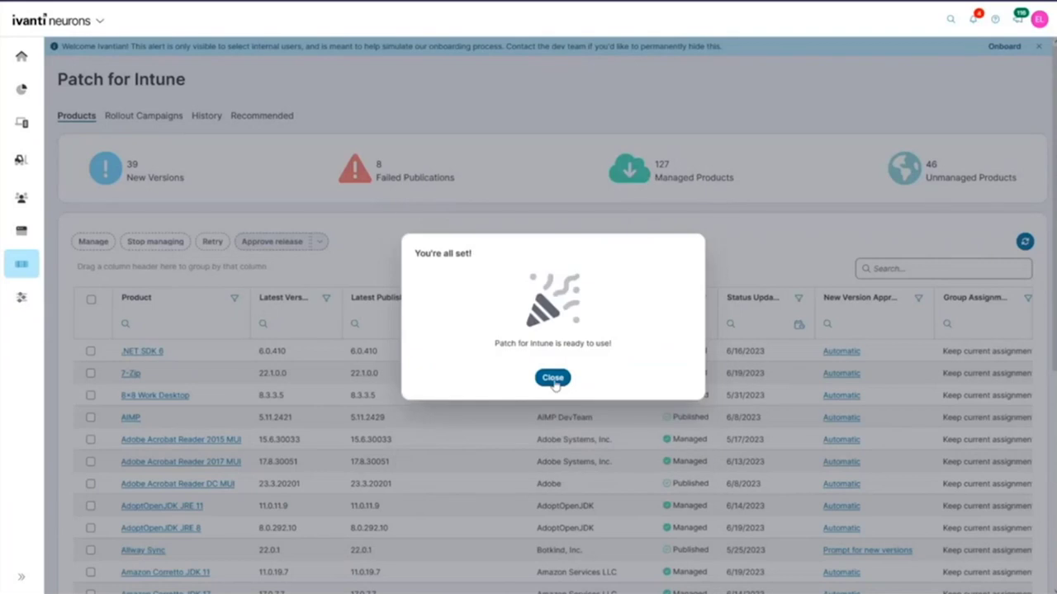
pyautogui.click(552, 378)
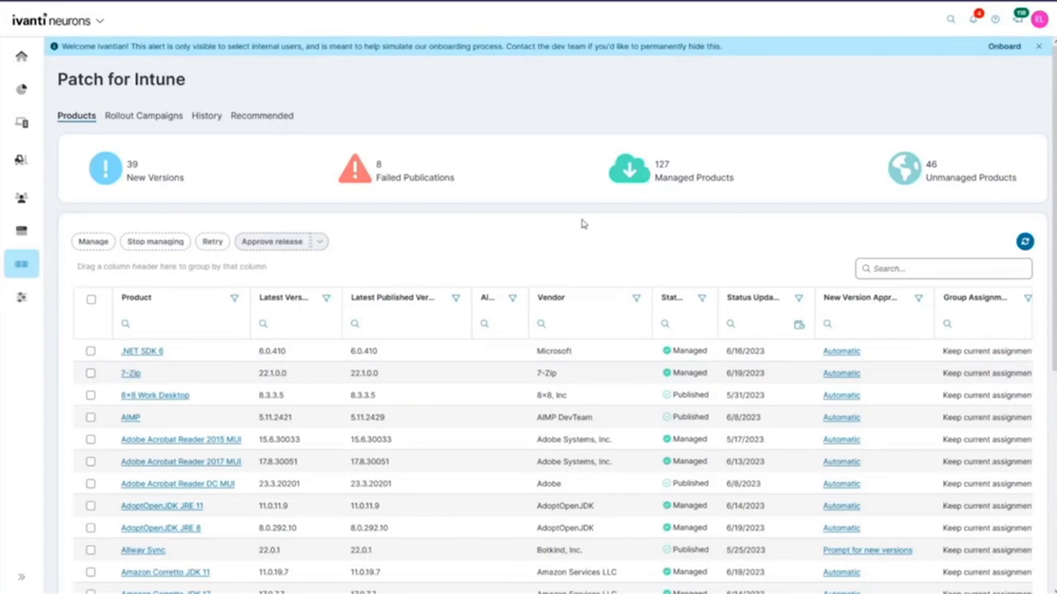
# Step: Try switching the current scope to Salt Lake City in Patch for Intune Settings, then cancel and return to products
pyautogui.moveTo(22, 295)
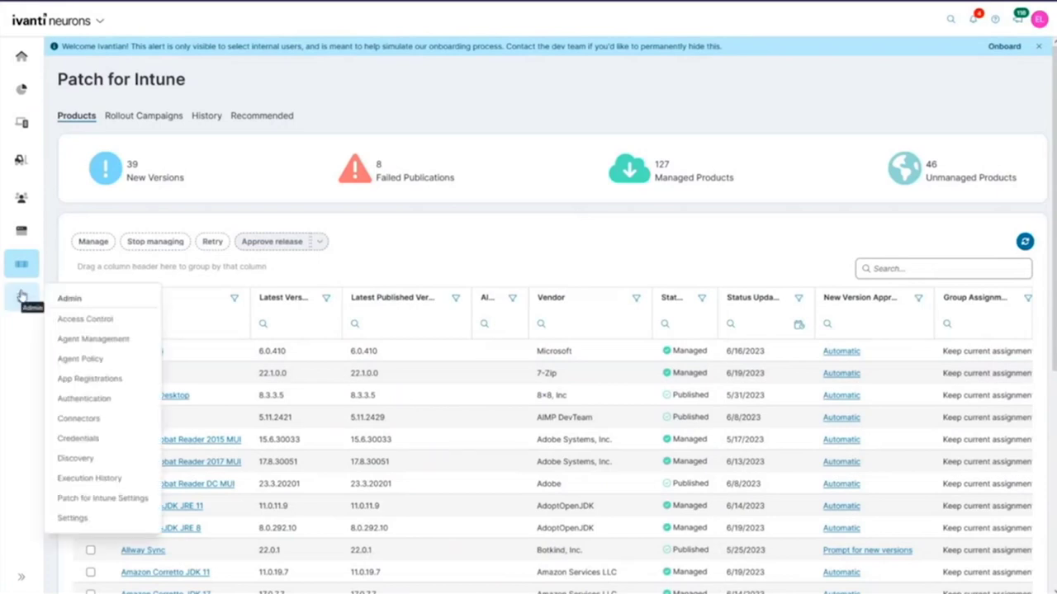
pyautogui.click(131, 500)
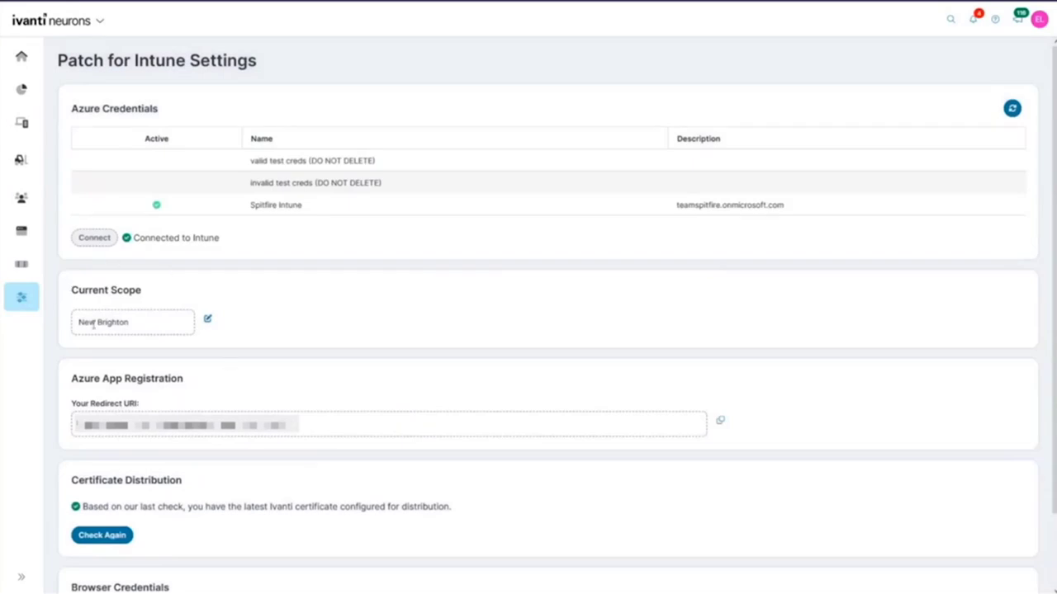
pyautogui.click(209, 322)
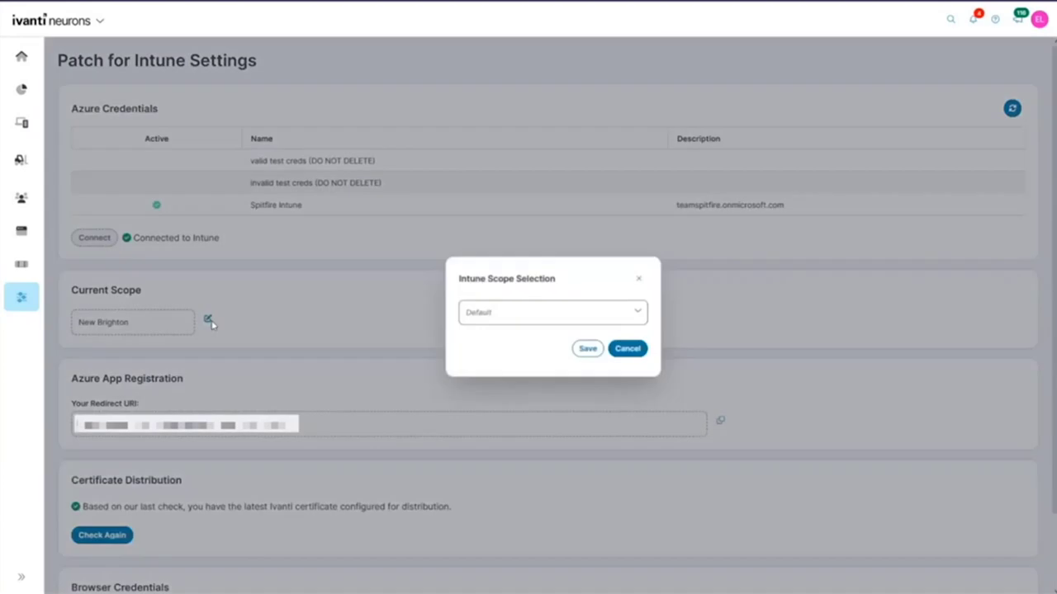
pyautogui.click(476, 322)
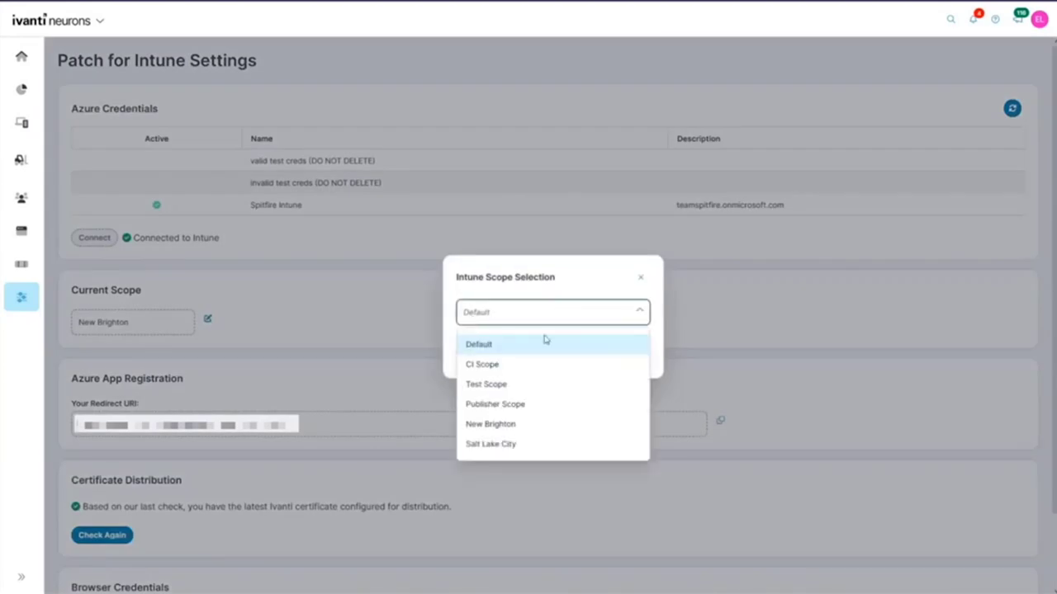
pyautogui.click(504, 446)
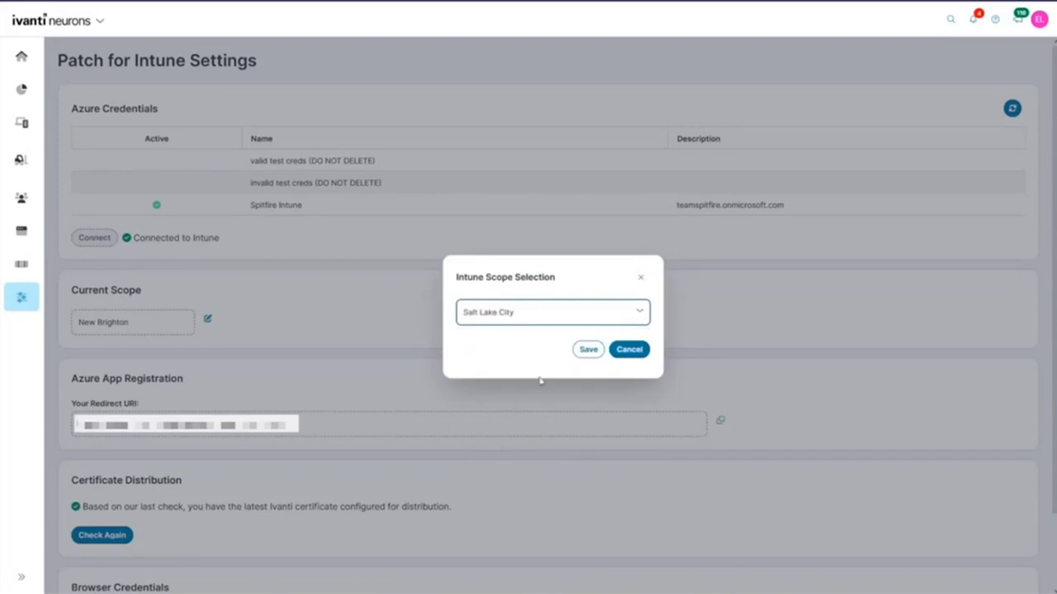
pyautogui.click(587, 350)
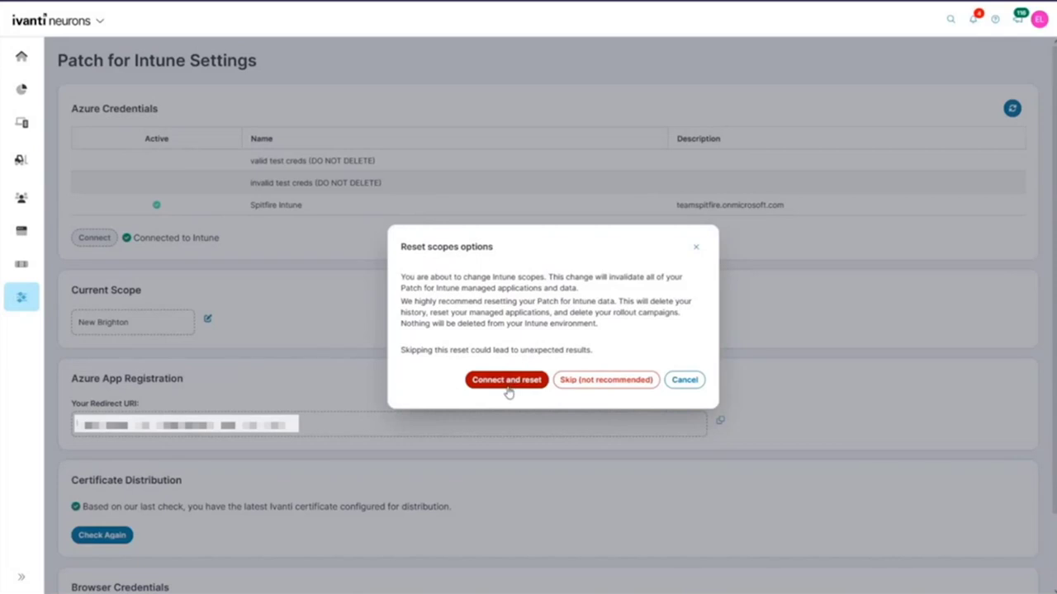
pyautogui.click(684, 381)
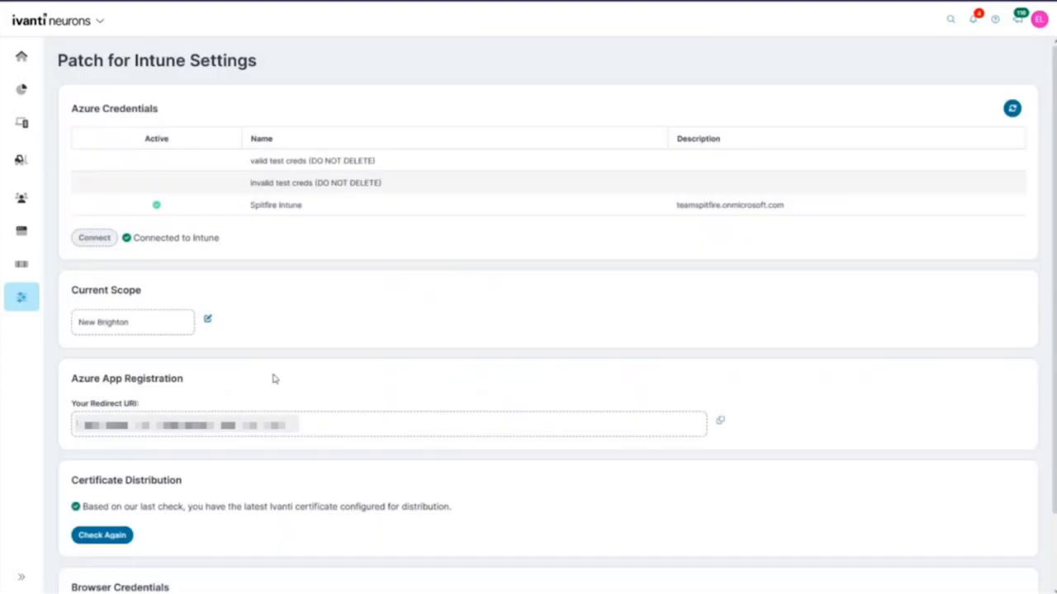
pyautogui.moveTo(33, 266)
pyautogui.click(66, 286)
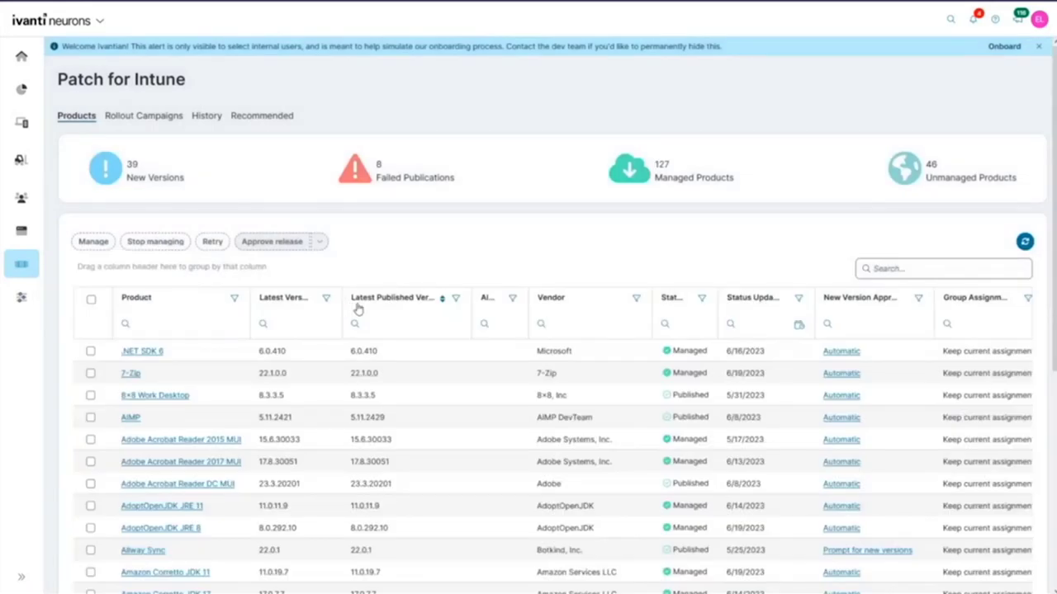
# Step: Find RealVNC Server in the unmanaged products and select it
pyautogui.scroll(-3, 371, 355)
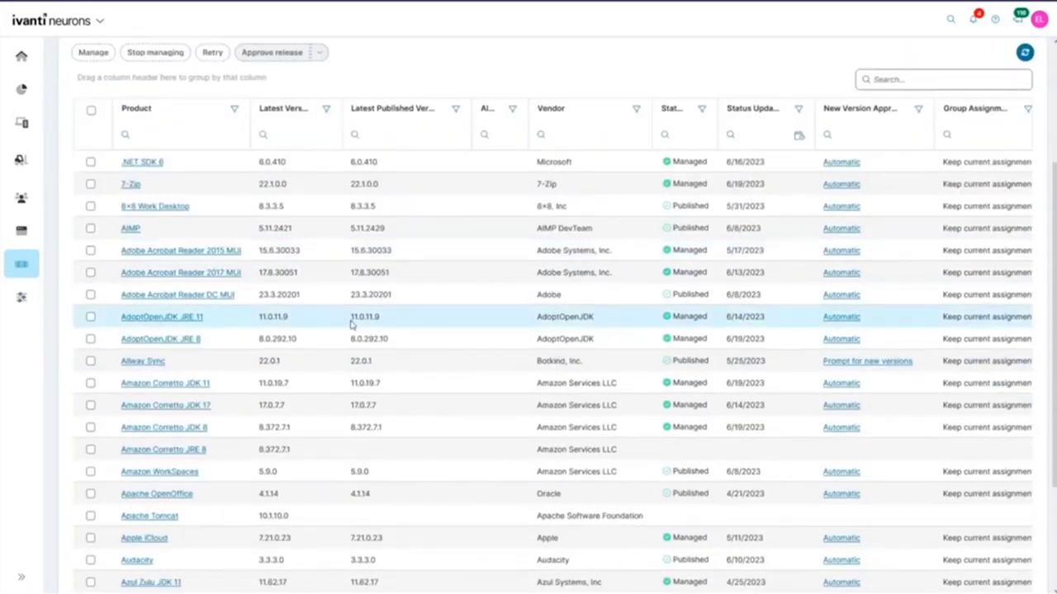
pyautogui.scroll(3, 391, 323)
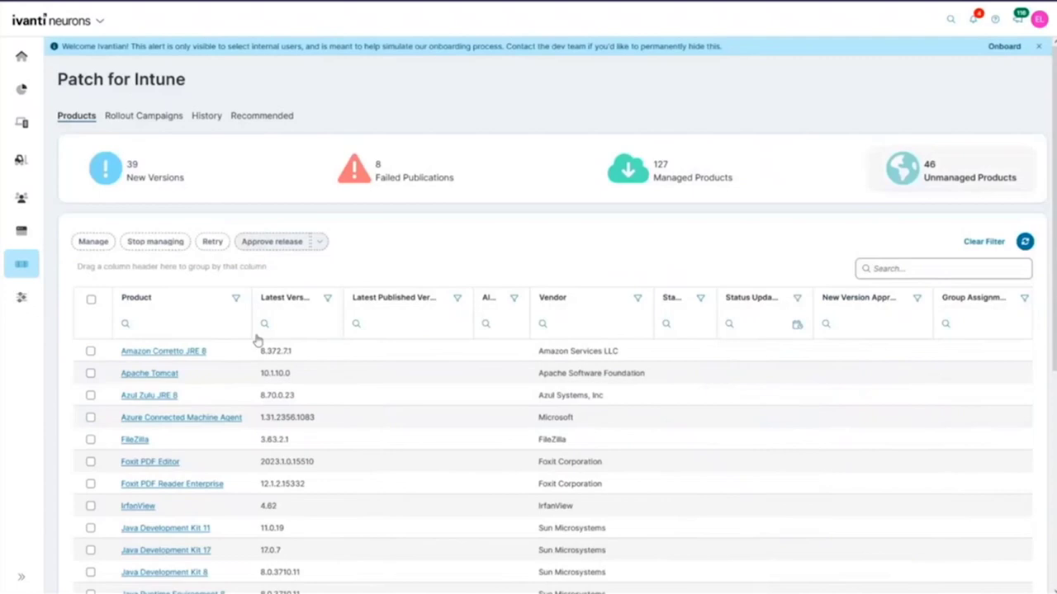
pyautogui.scroll(-1, 165, 330)
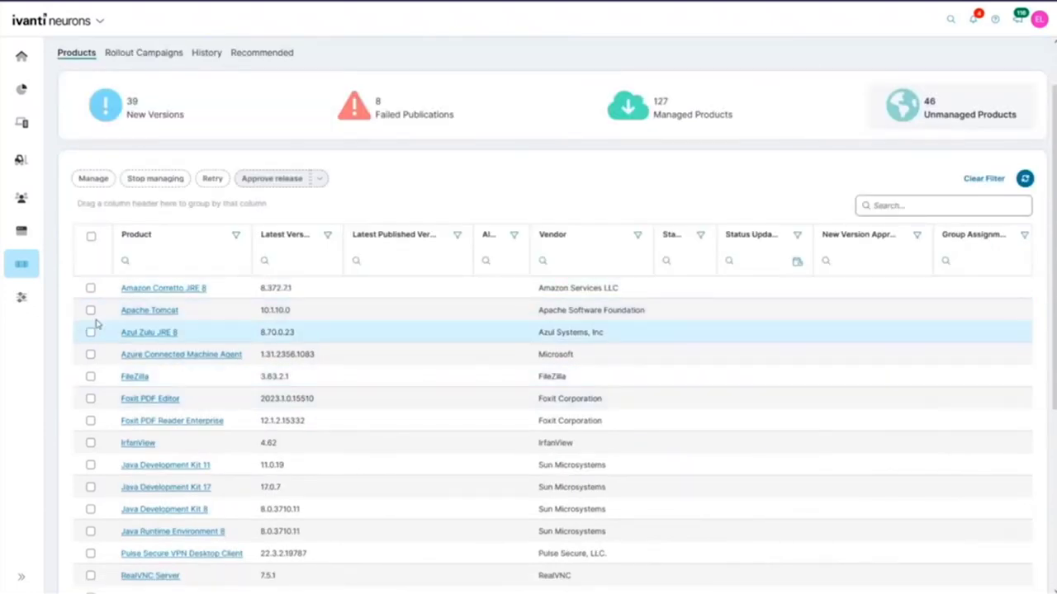
pyautogui.scroll(-1, 98, 330)
pyautogui.scroll(-1, 99, 329)
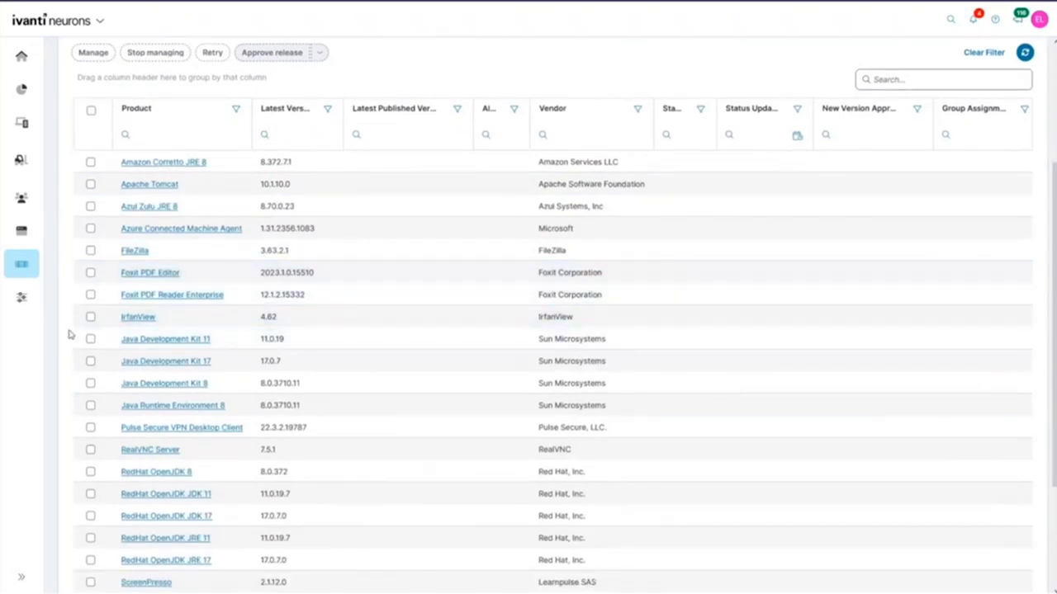
pyautogui.click(91, 450)
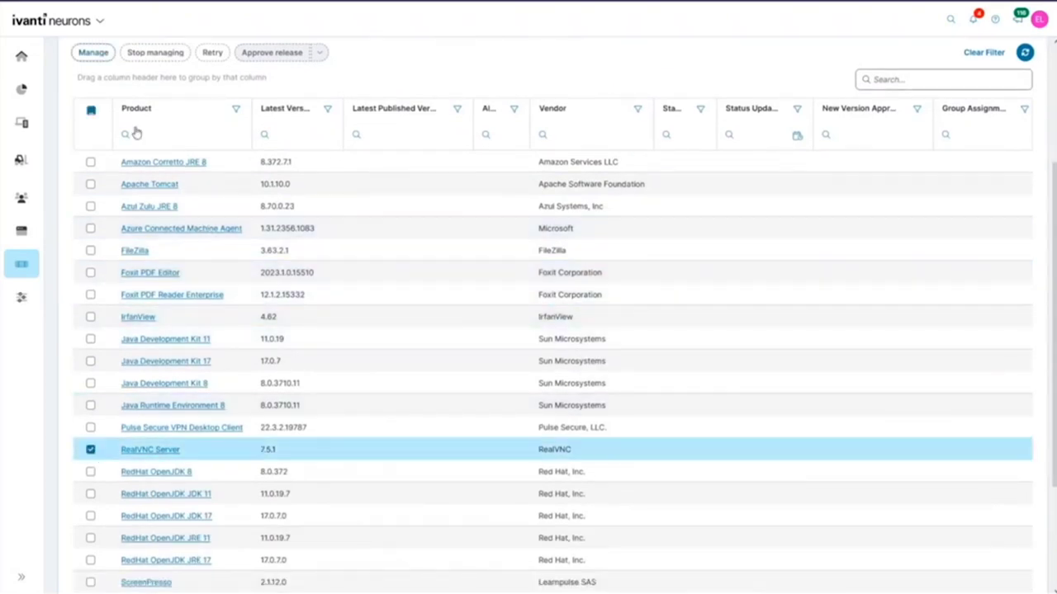
# Step: Manage RealVNC Server, assigning it as Available to CI Scoped Standard Users
pyautogui.click(93, 53)
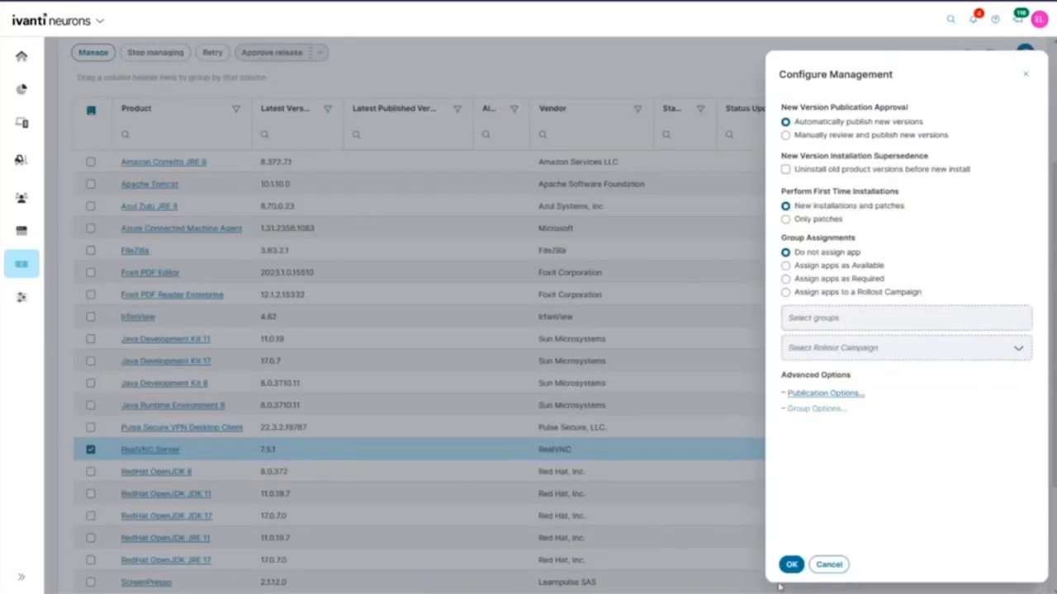
pyautogui.click(830, 268)
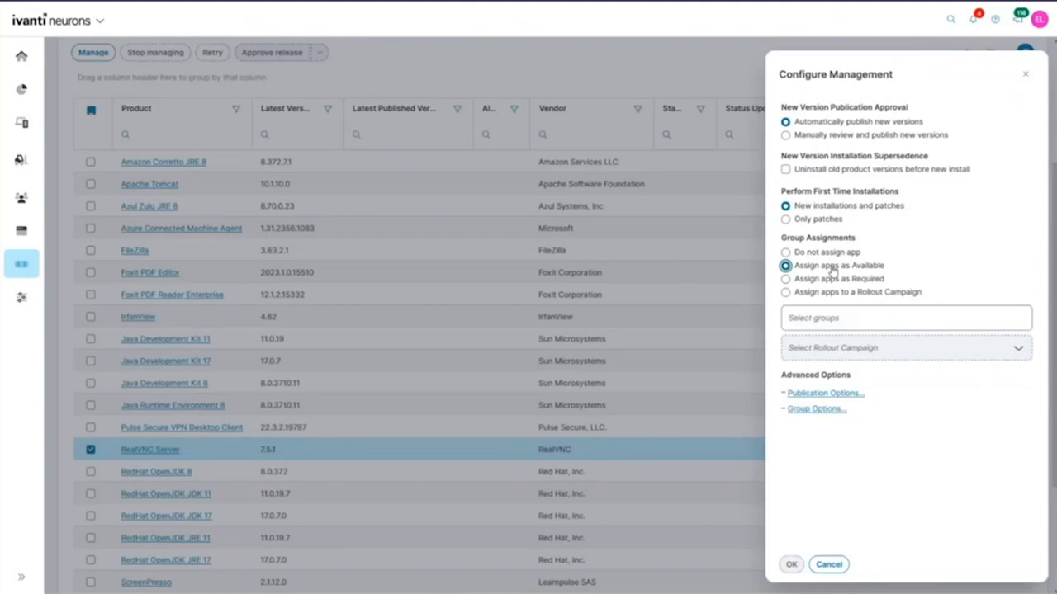
pyautogui.click(863, 328)
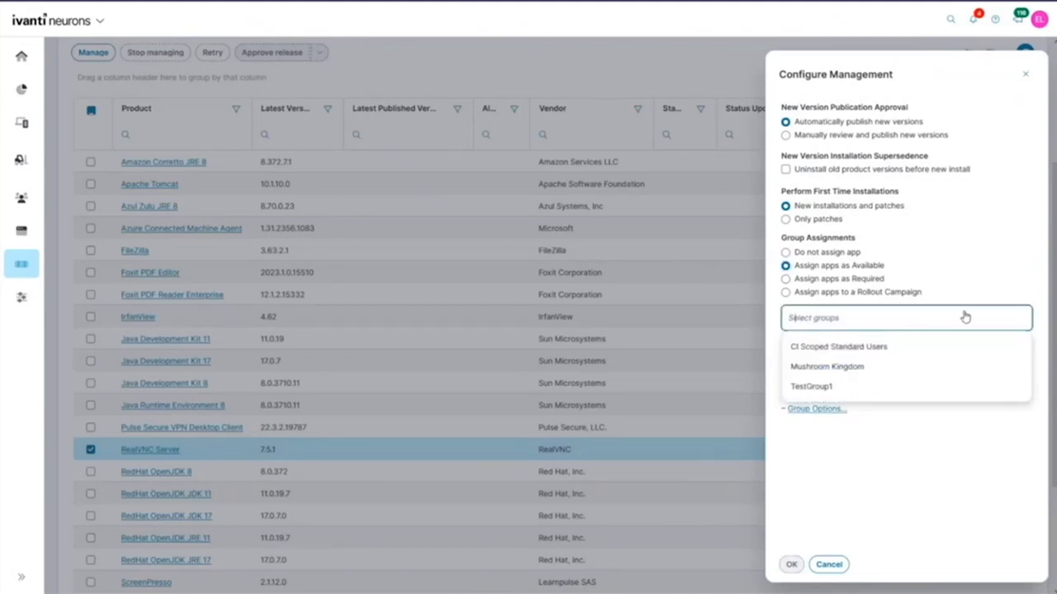
pyautogui.click(839, 265)
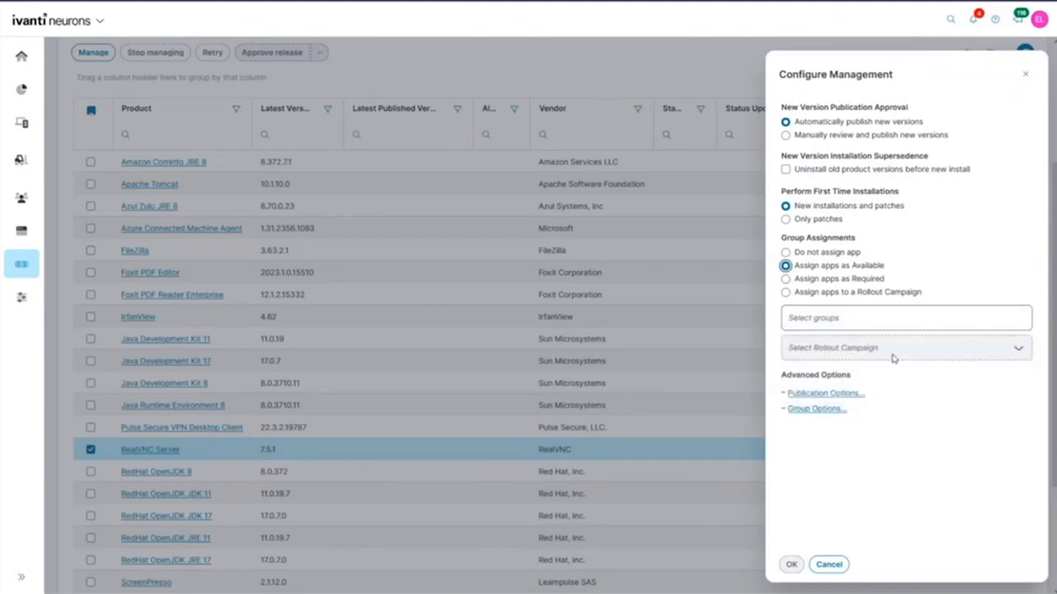
pyautogui.click(844, 318)
pyautogui.click(844, 346)
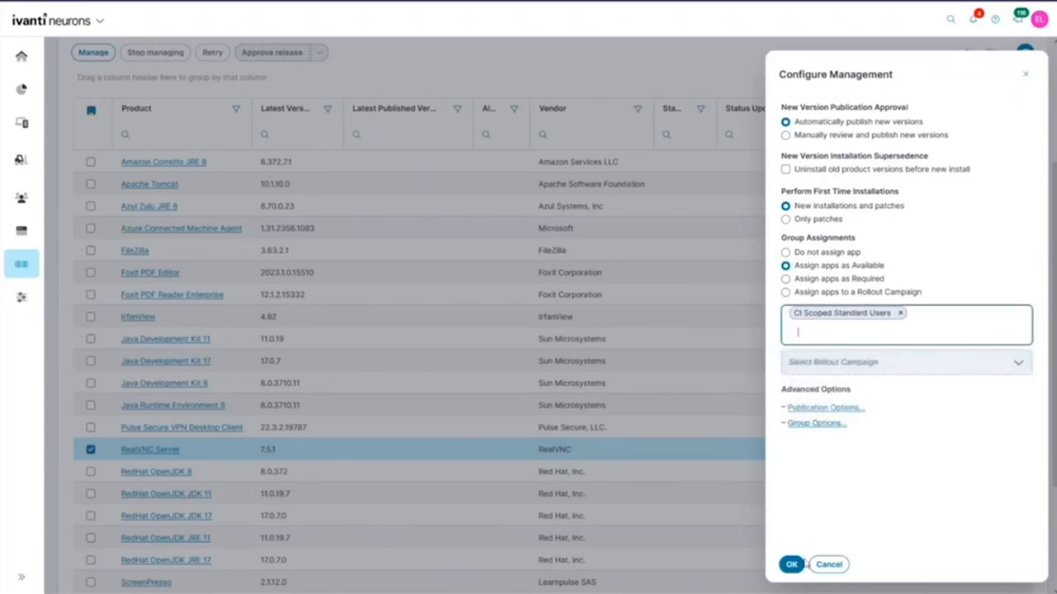
pyautogui.click(791, 564)
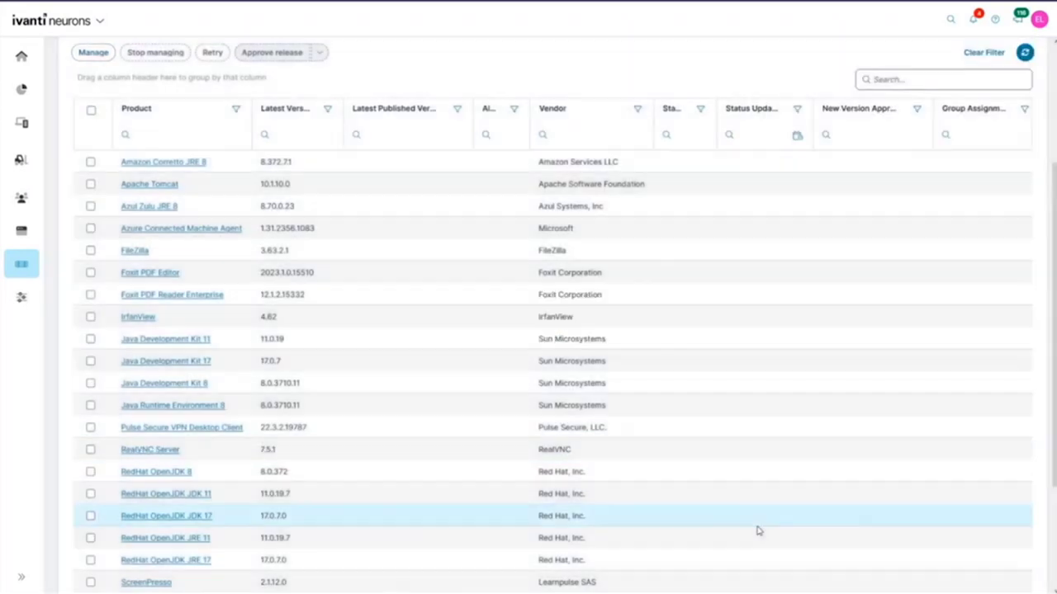
pyautogui.scroll(3, 731, 487)
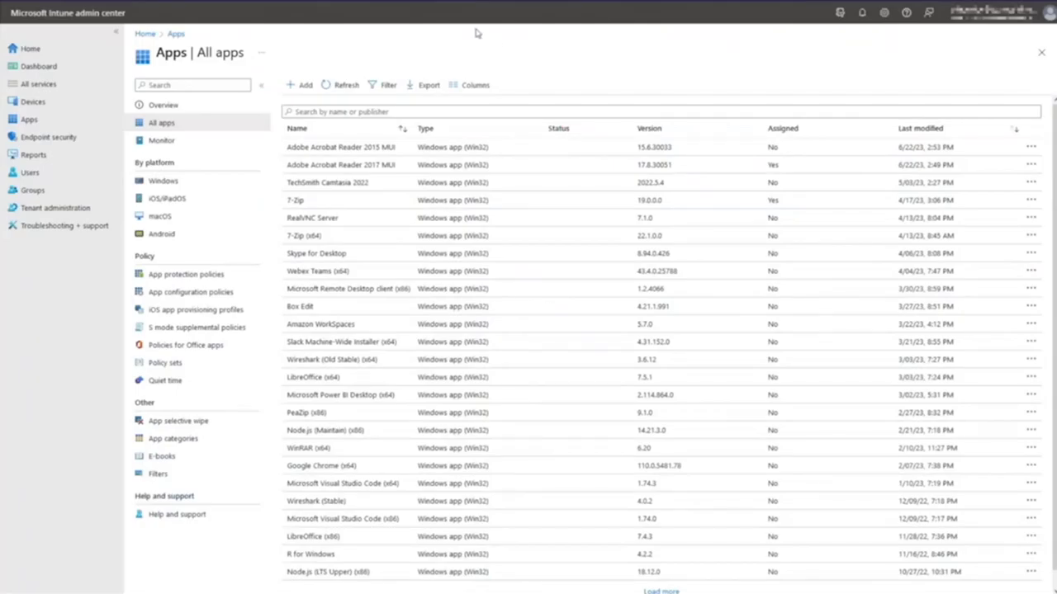
# Step: Reload Intune and show All apps with a Last modified column sorted newest first
pyautogui.press('F5')
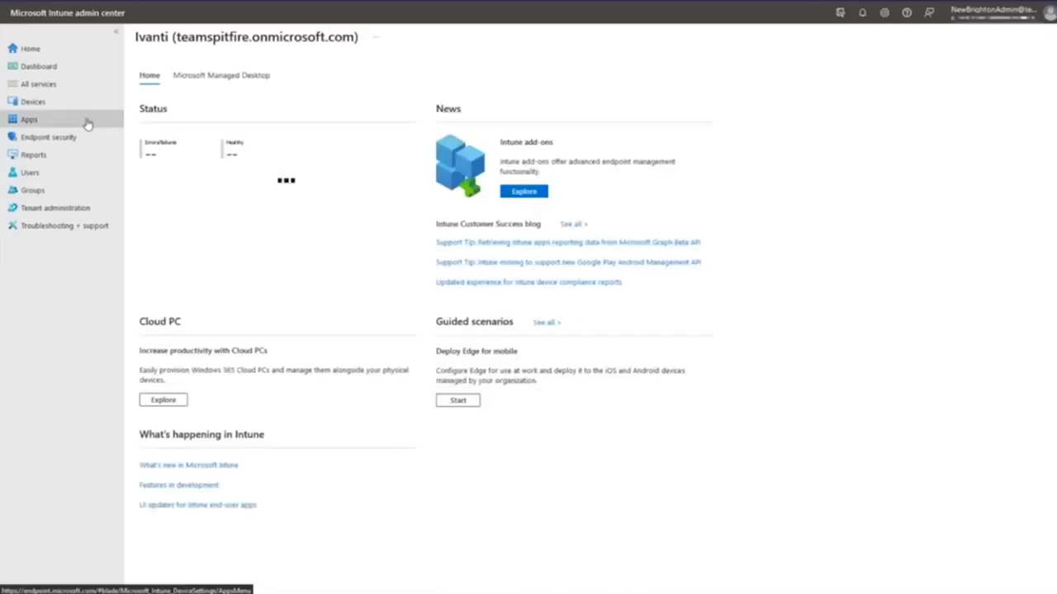
pyautogui.click(91, 121)
pyautogui.click(198, 129)
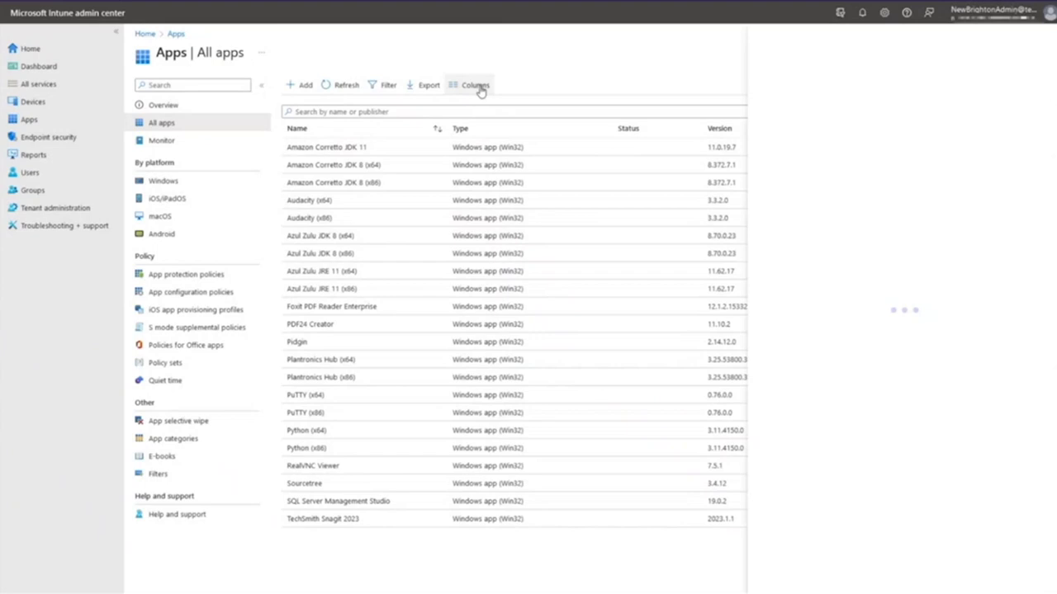
pyautogui.click(908, 208)
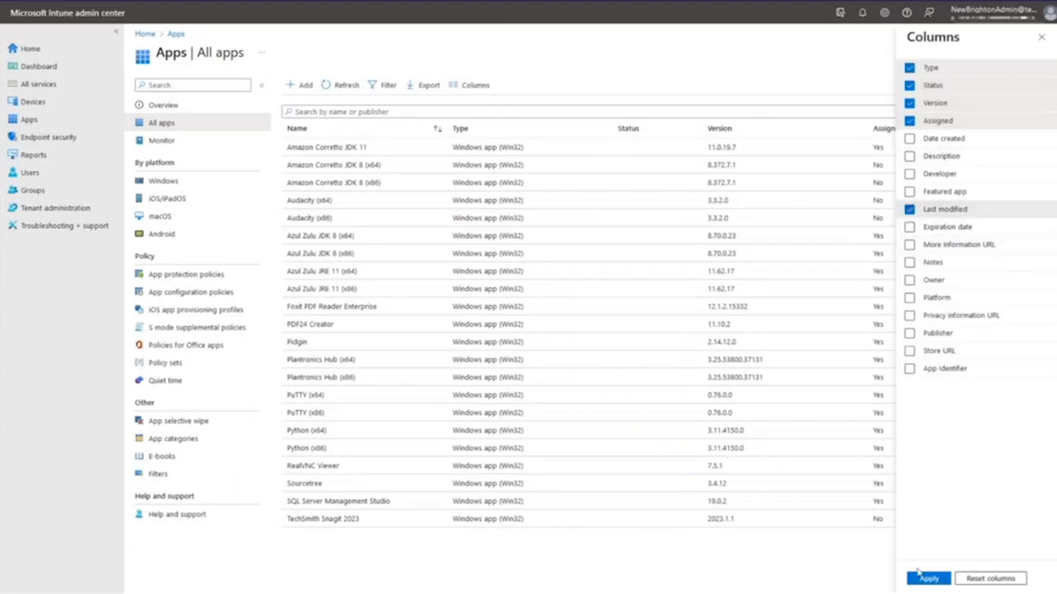
pyautogui.click(923, 578)
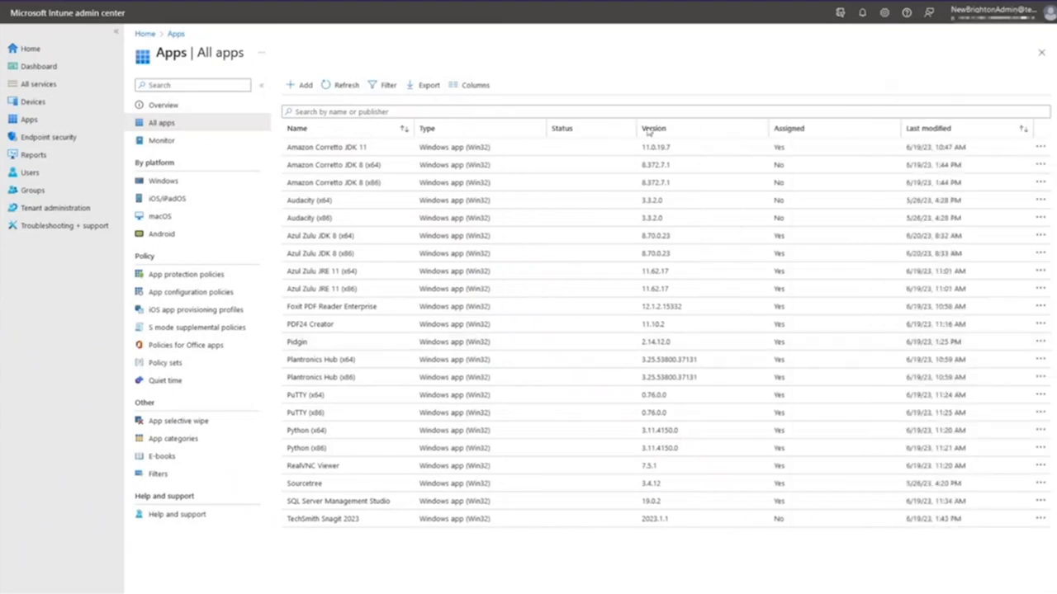
pyautogui.click(1023, 130)
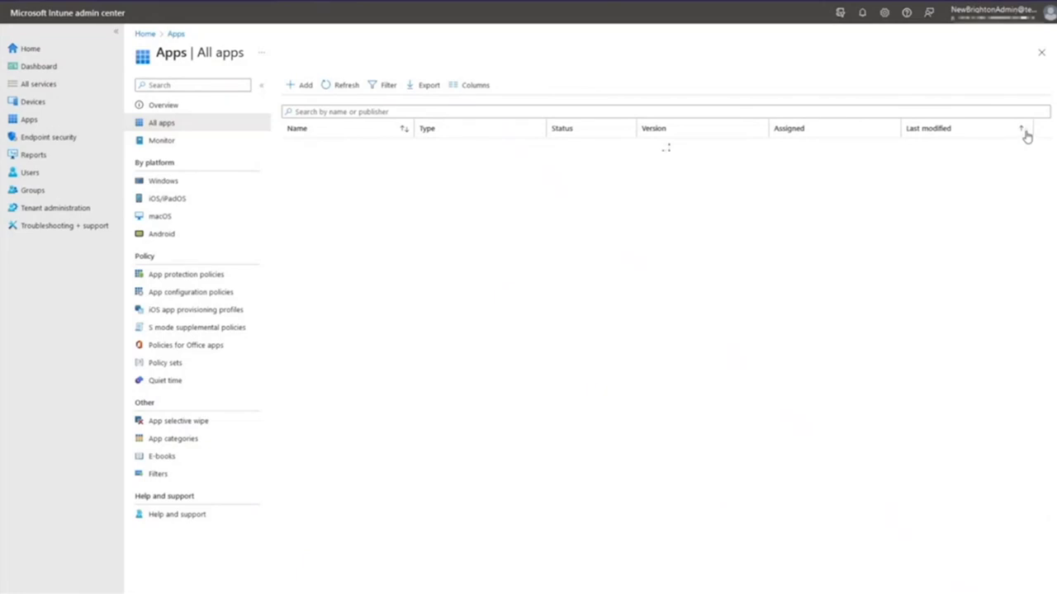
pyautogui.click(1024, 132)
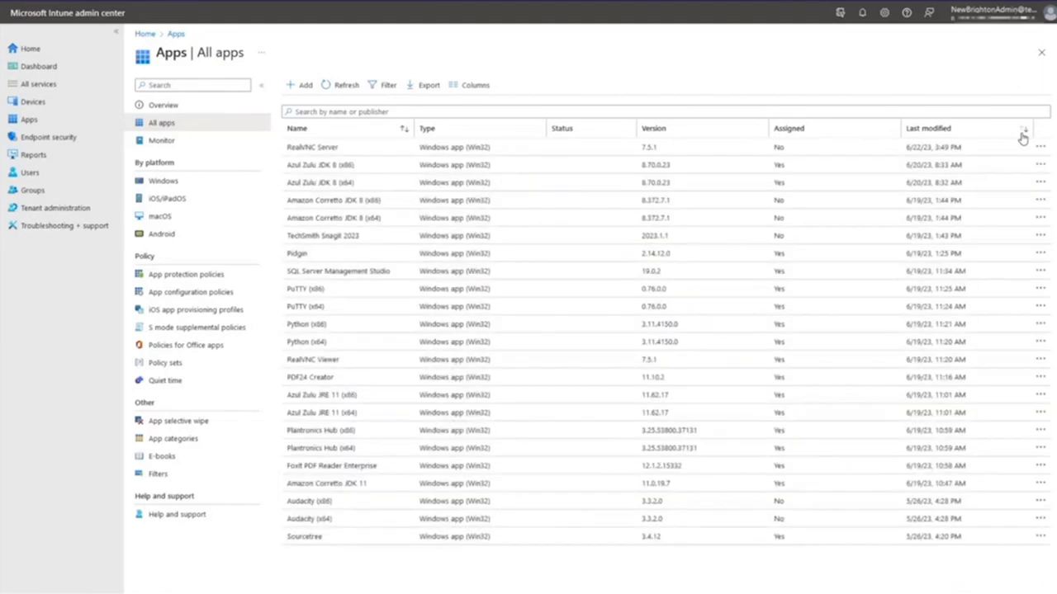
# Step: Open RealVNC Server's properties and scroll through them
pyautogui.click(354, 153)
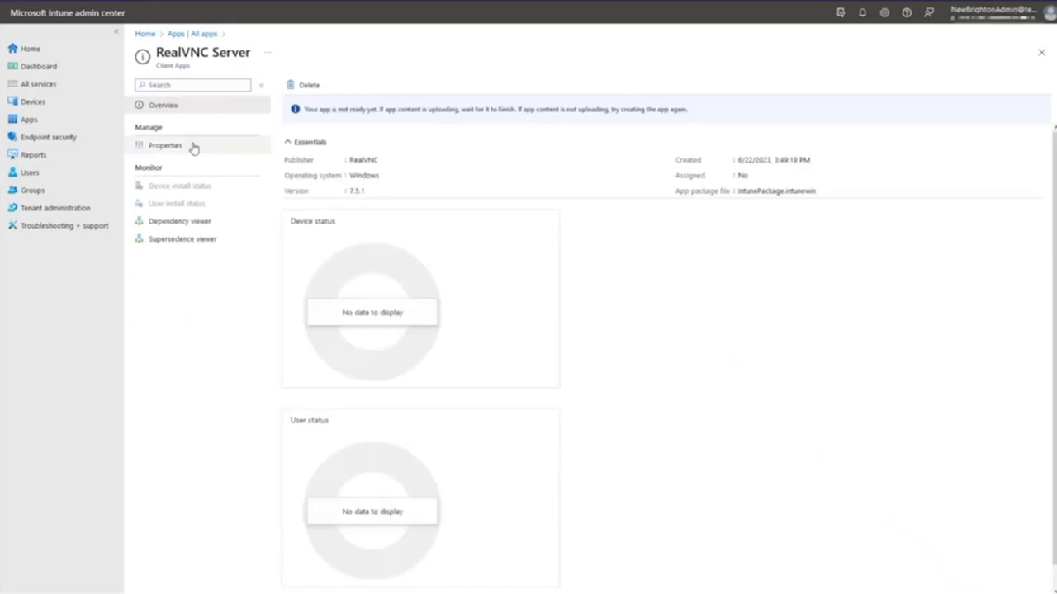
pyautogui.click(227, 147)
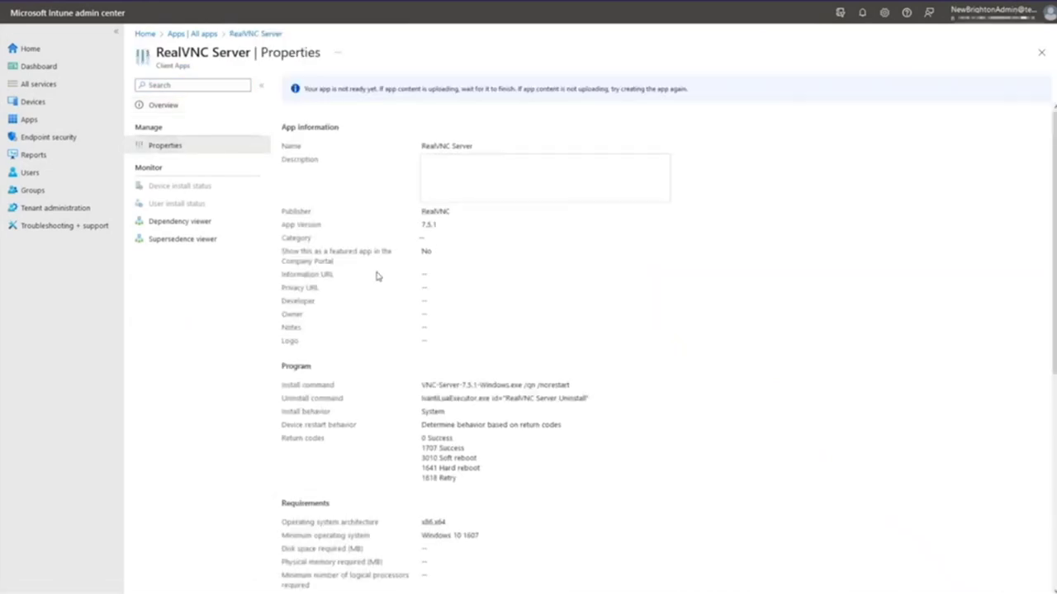
pyautogui.scroll(-3, 378, 274)
pyautogui.scroll(-2, 377, 274)
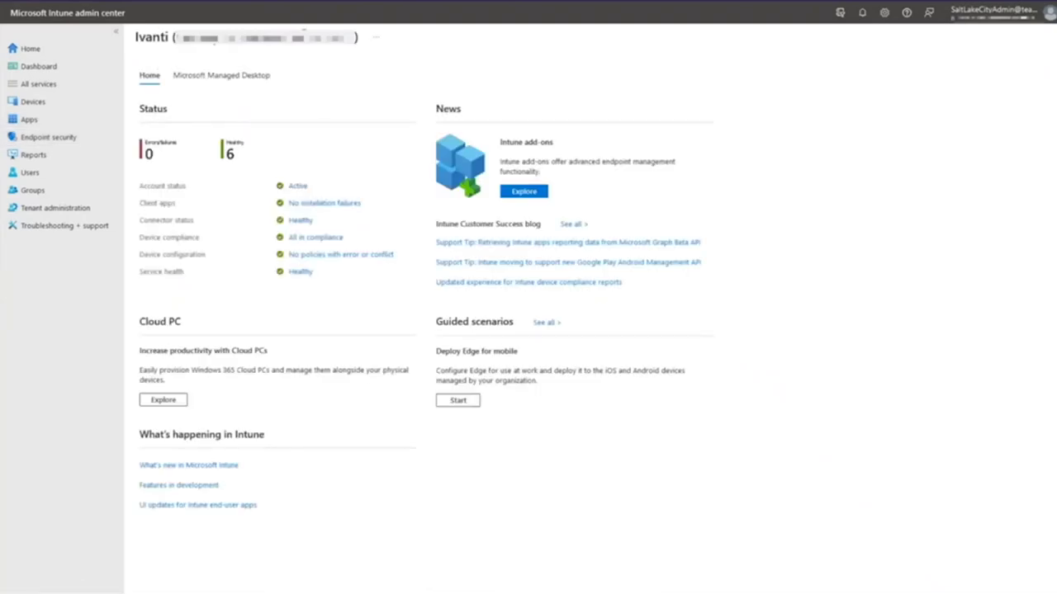
# Step: Open Apps > All apps in the second tenant
pyautogui.click(59, 121)
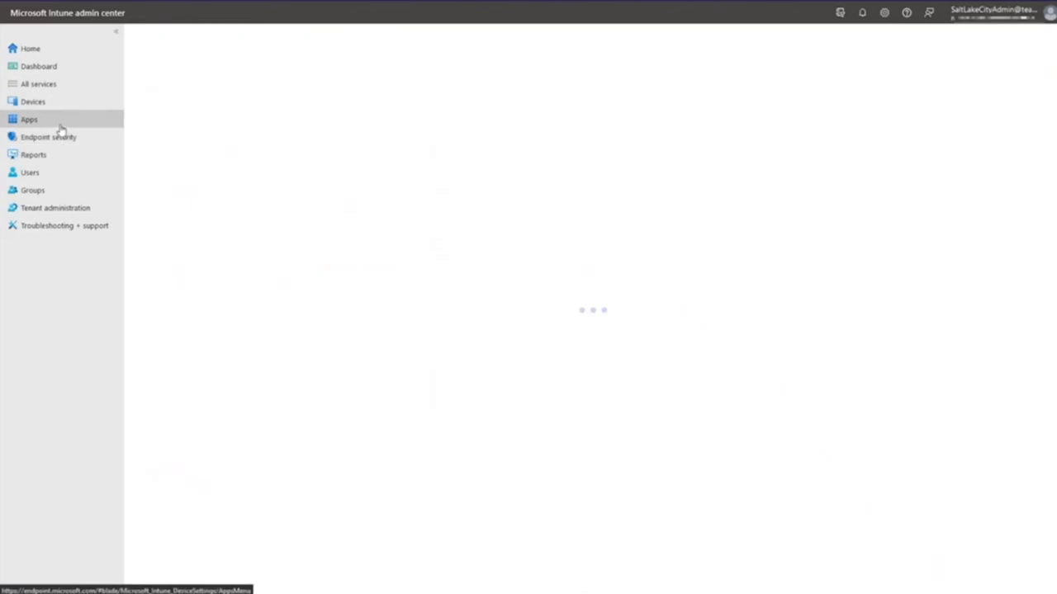
pyautogui.click(188, 128)
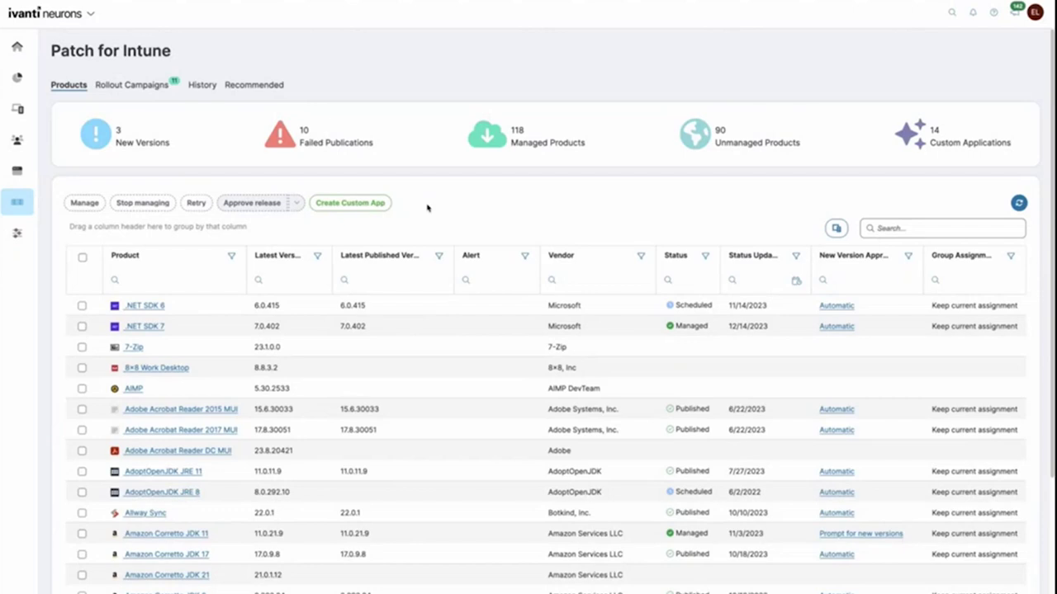
# Step: Create a new custom application named AnyConnect, vendor Cisco, version 4.0.0.0
pyautogui.click(384, 211)
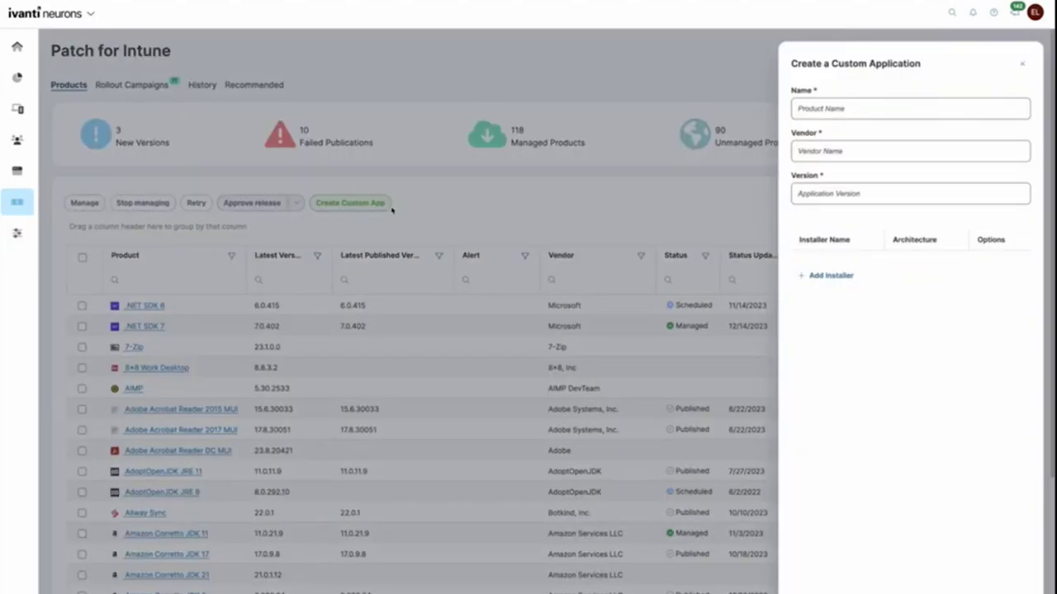
pyautogui.click(851, 116)
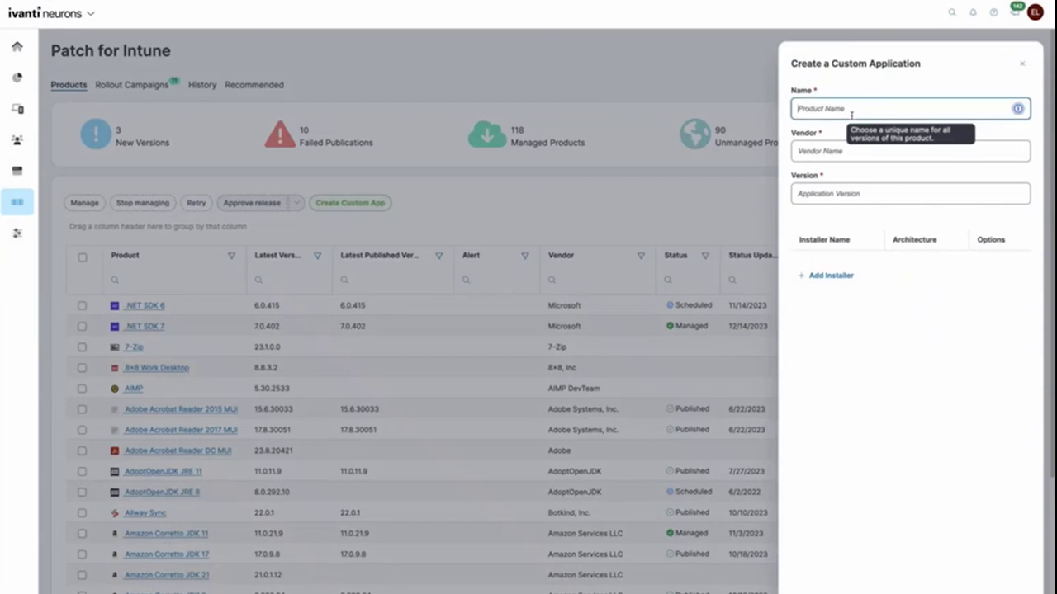
pyautogui.write('AnyConnect')
pyautogui.press('Tab')
pyautogui.write('Cisco')
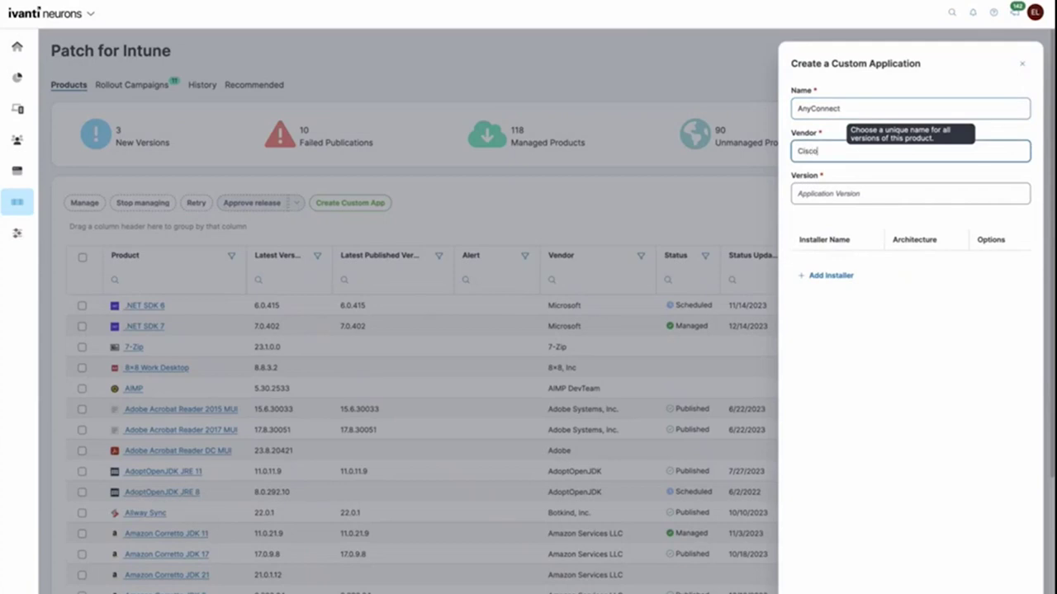
pyautogui.click(860, 186)
pyautogui.write('4.0.0.0')
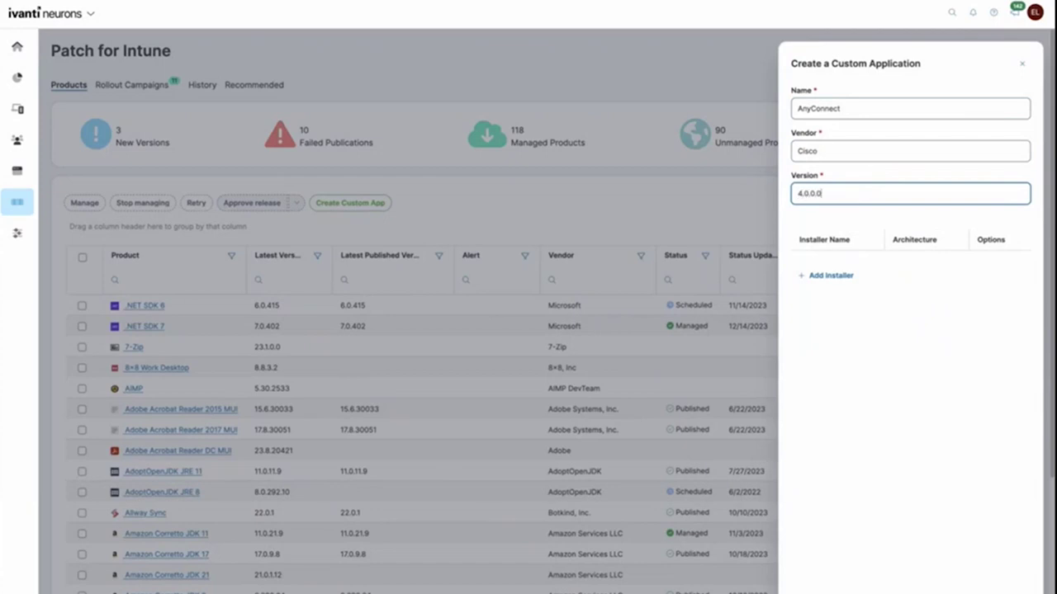
# Step: Add an installer from the AnyConnect .msi, named anyconnect-win.msi, targeting x64
pyautogui.click(856, 278)
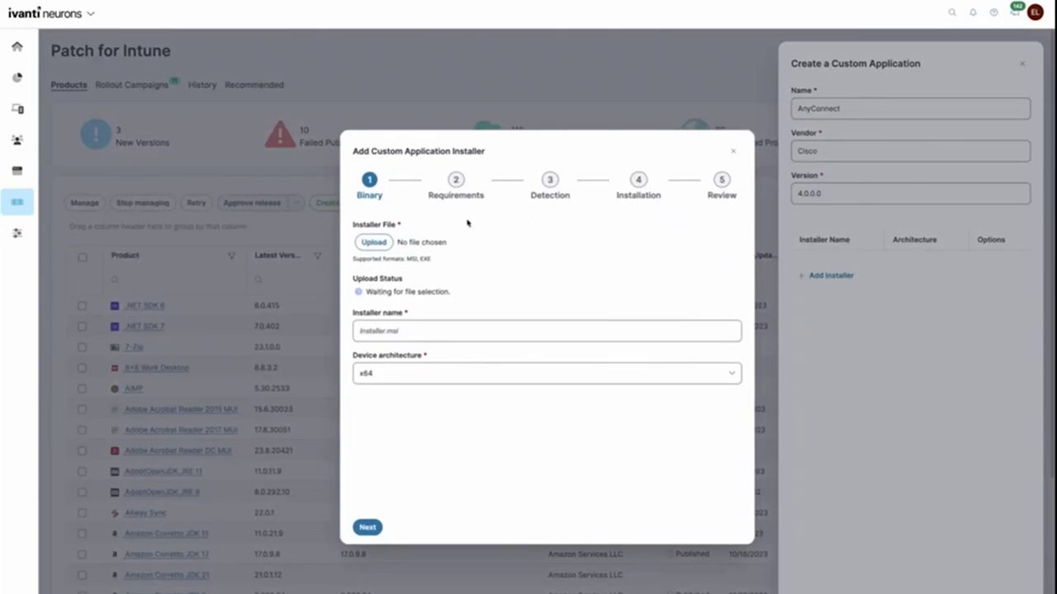
pyautogui.click(386, 243)
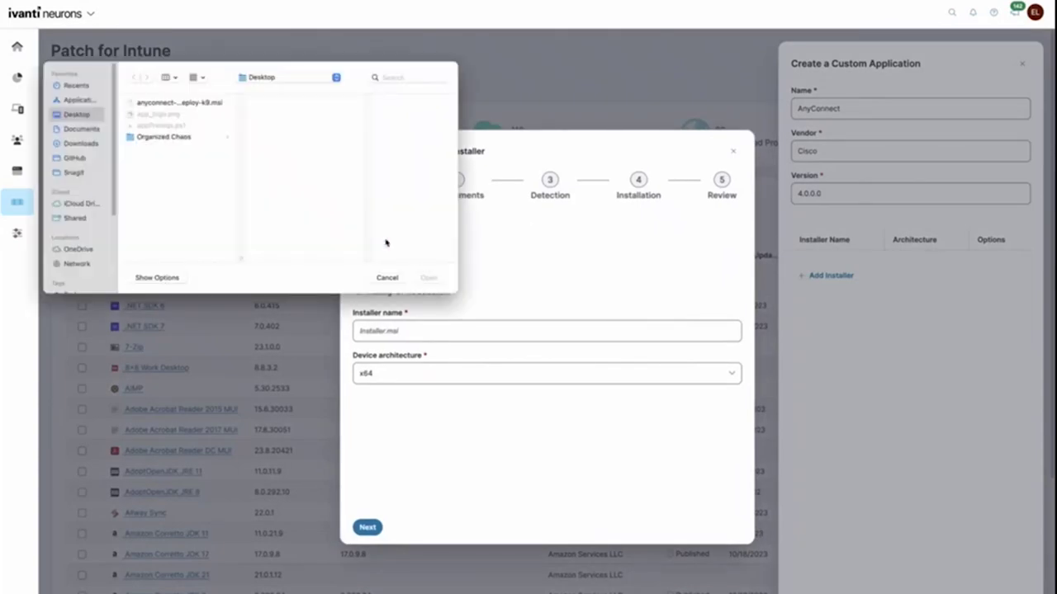
pyautogui.doubleClick(178, 103)
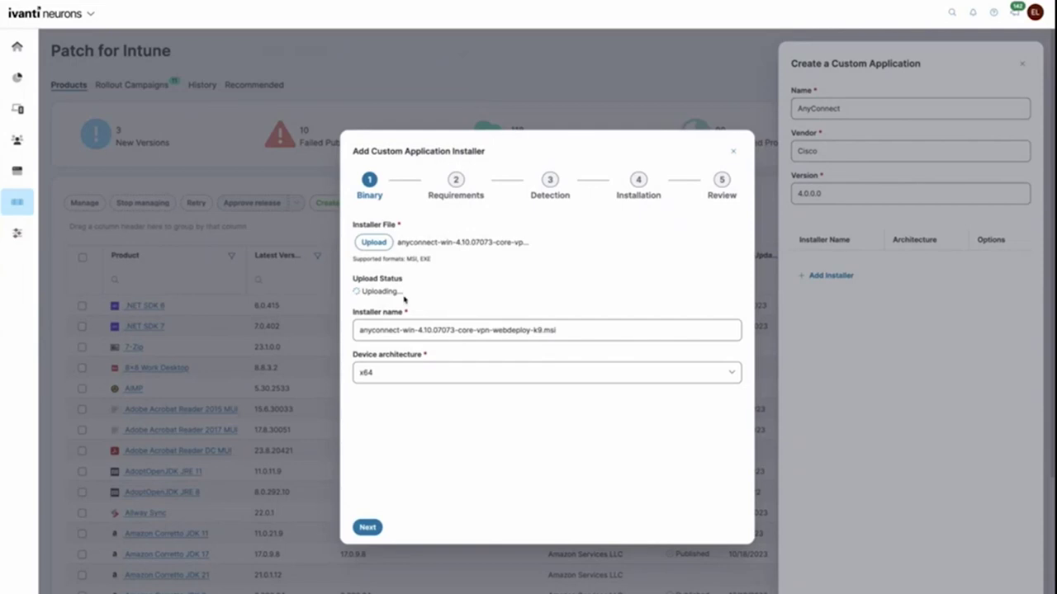
pyautogui.moveTo(415, 330); pyautogui.dragTo(541, 333)
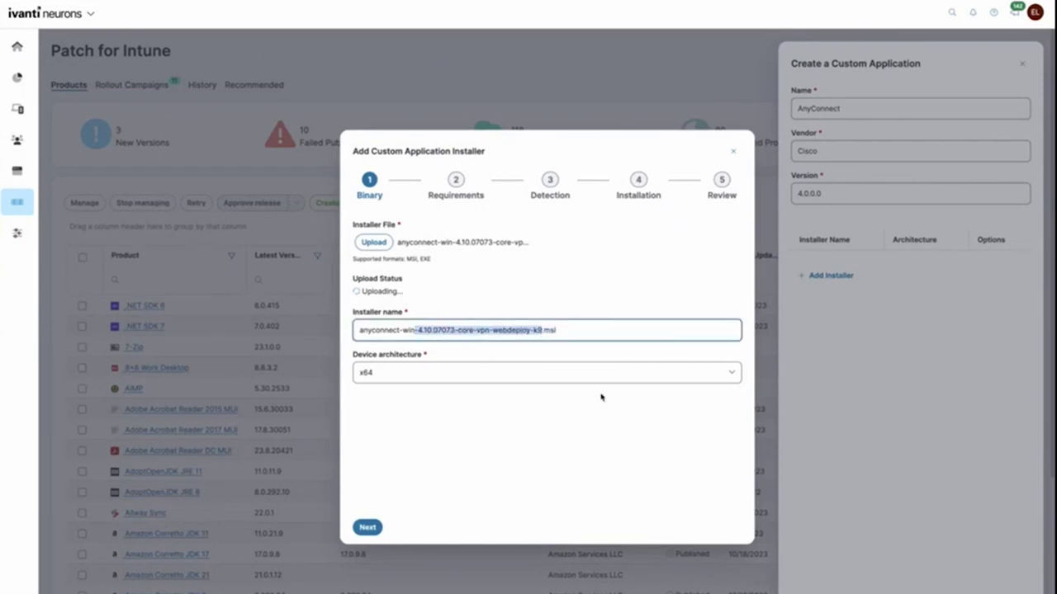
pyautogui.press('BackSpace')
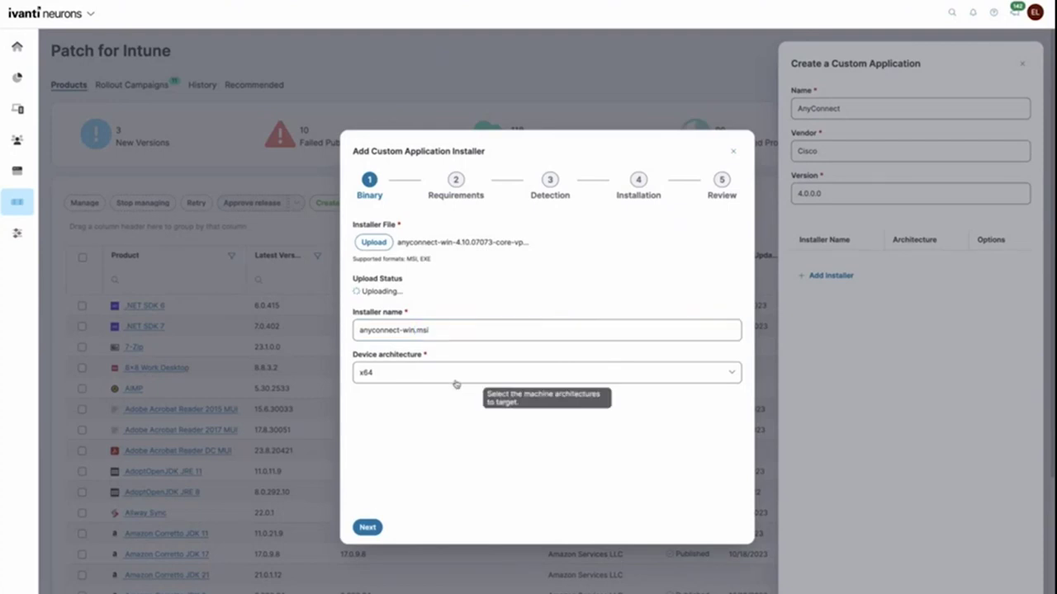
pyautogui.click(455, 382)
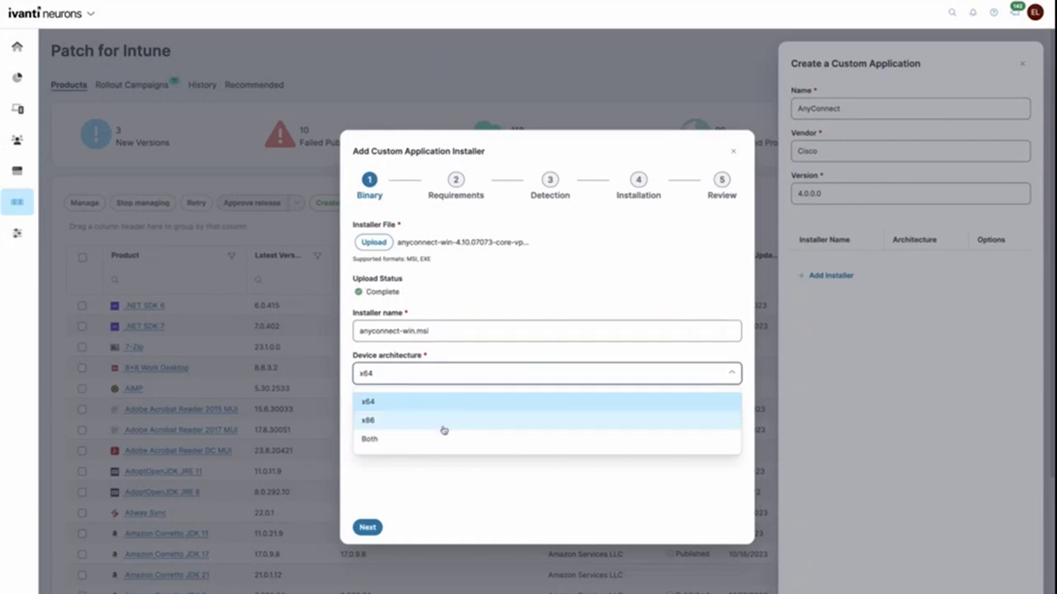
pyautogui.click(428, 402)
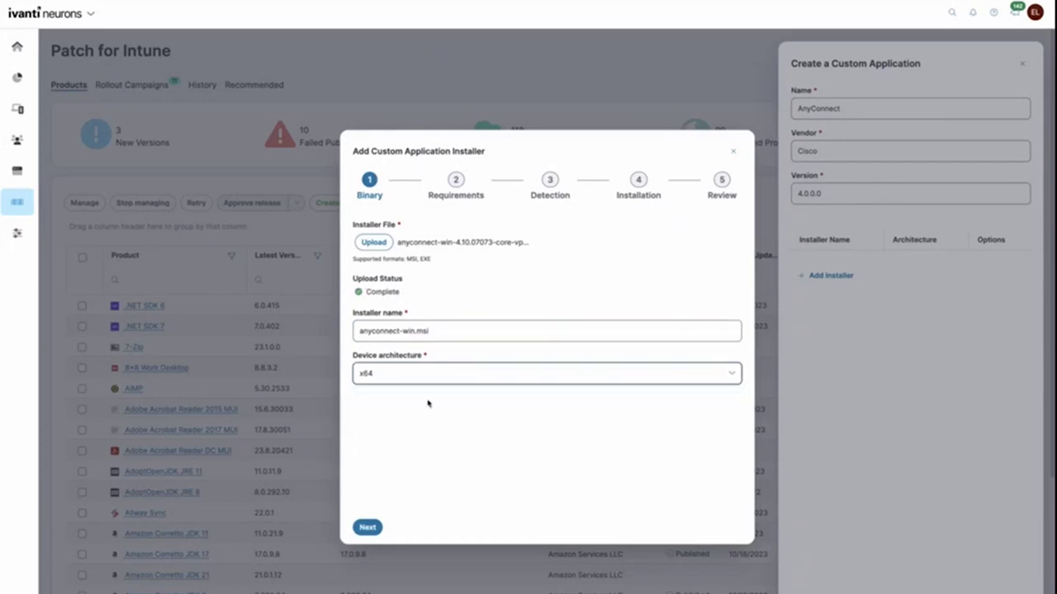
# Step: Add a Registry requirement checking the AnyConnect key's InstallPathWithSlash value exists, in 32-bit context
pyautogui.click(367, 527)
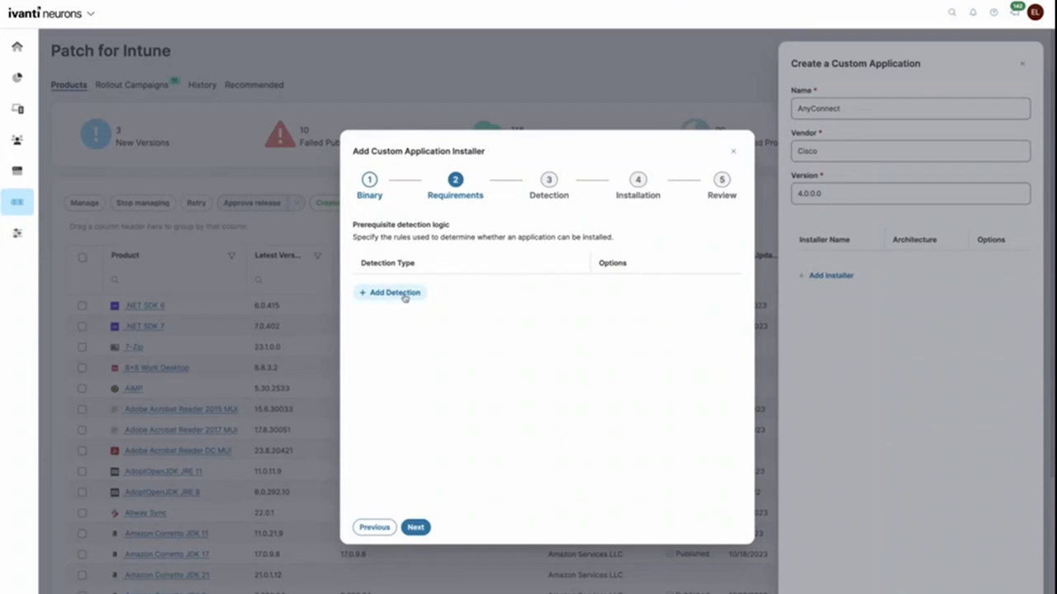
pyautogui.click(405, 295)
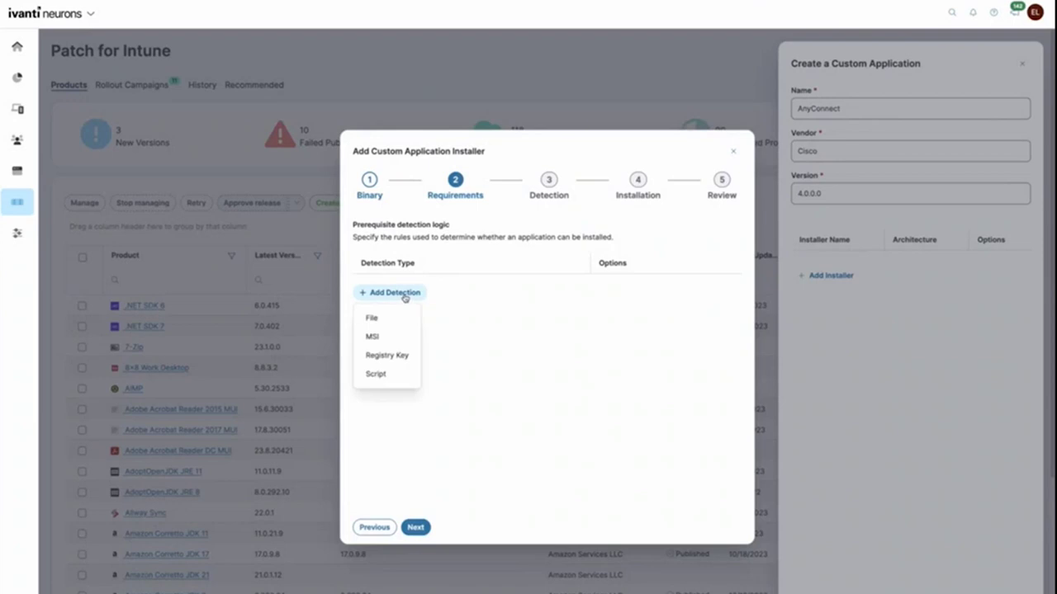
pyautogui.click(399, 356)
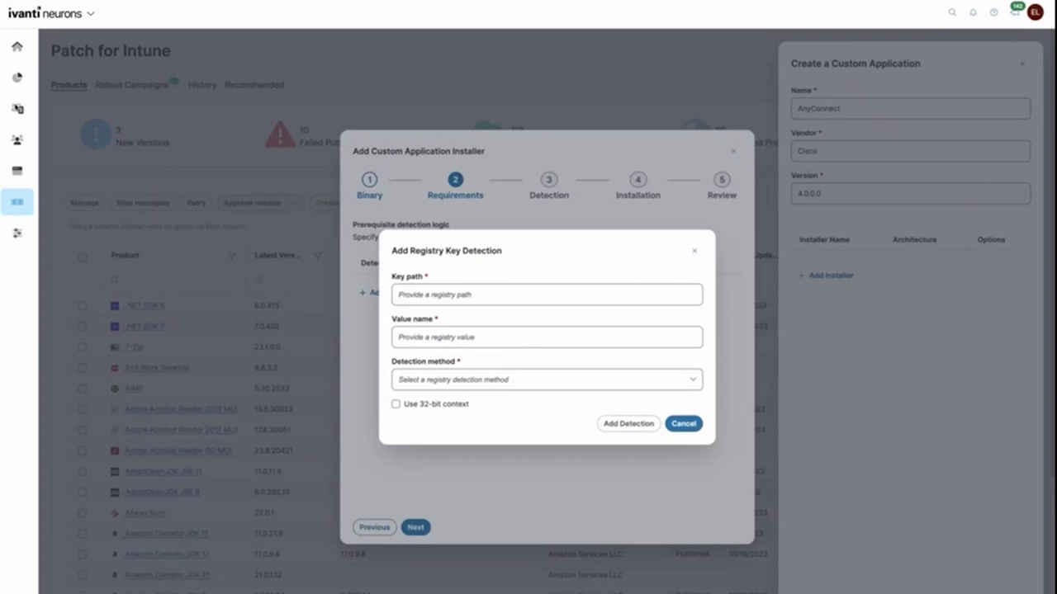
pyautogui.click(453, 294)
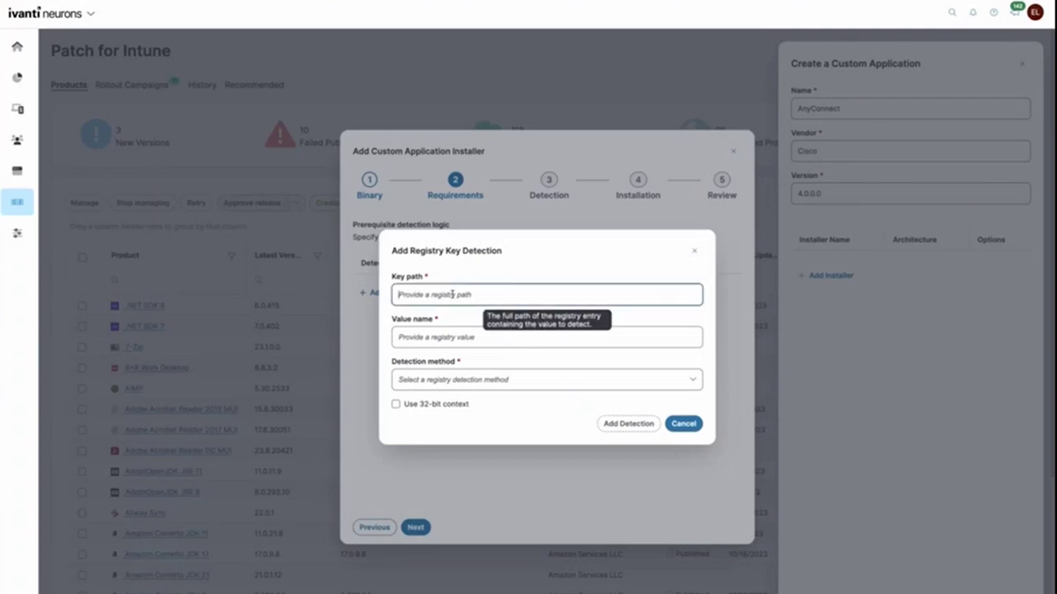
pyautogui.write('HKEY_LOCAL_MACHINE\\SOFTWARE\\Cisco\\Cisco AnyConnect Secure Mobility Client')
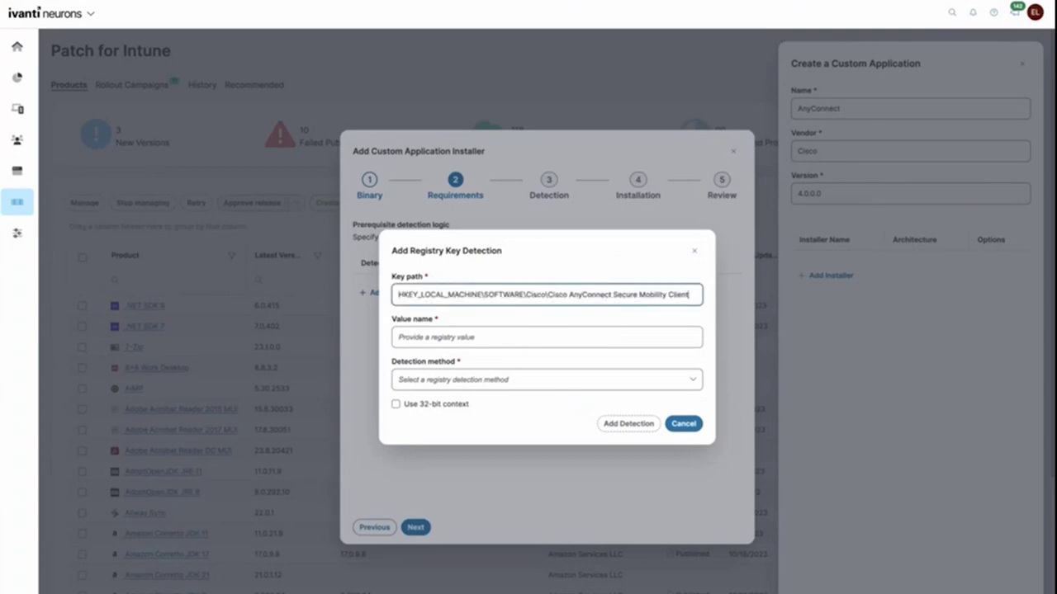
pyautogui.click(508, 338)
pyautogui.write('InstallPathWithSlash')
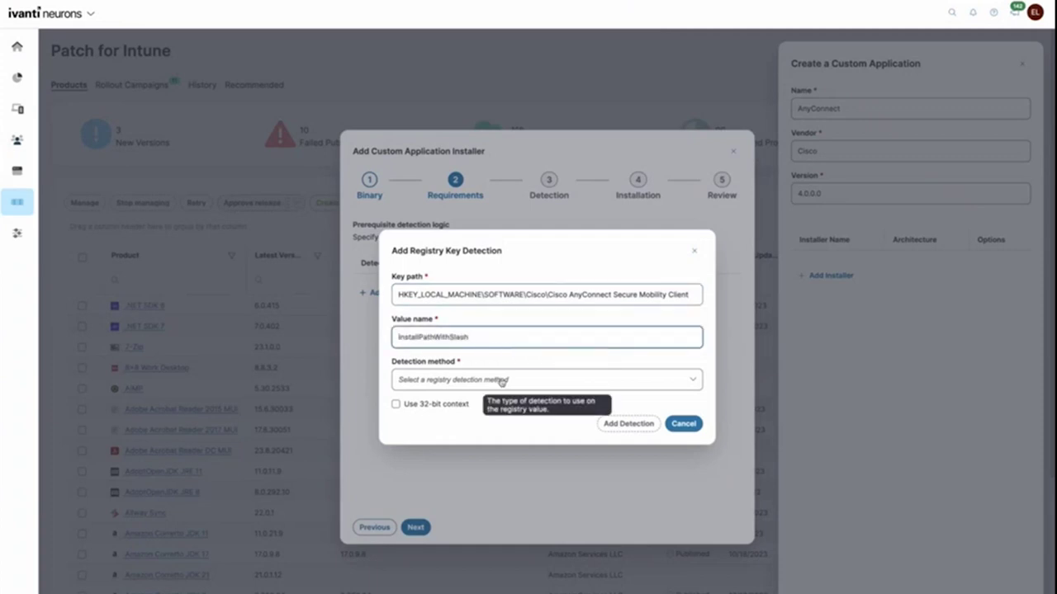
pyautogui.click(501, 381)
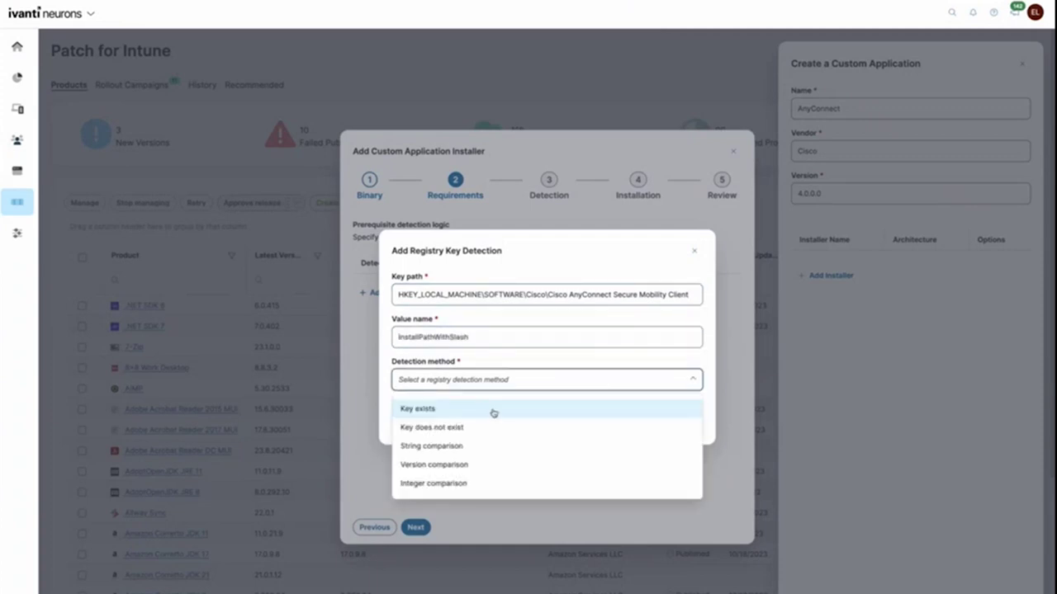
pyautogui.click(494, 412)
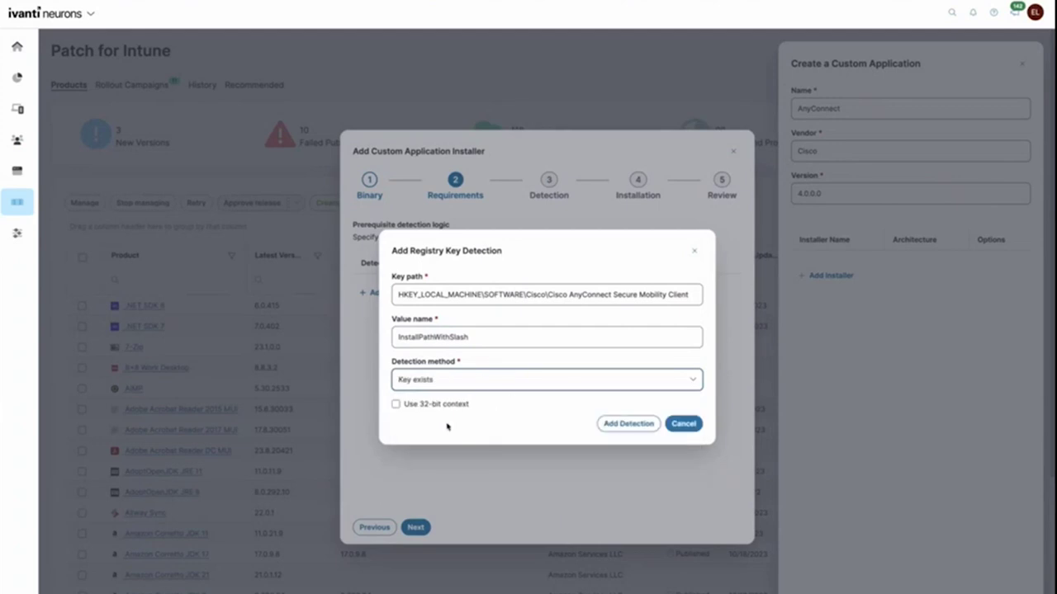
pyautogui.moveTo(442, 412)
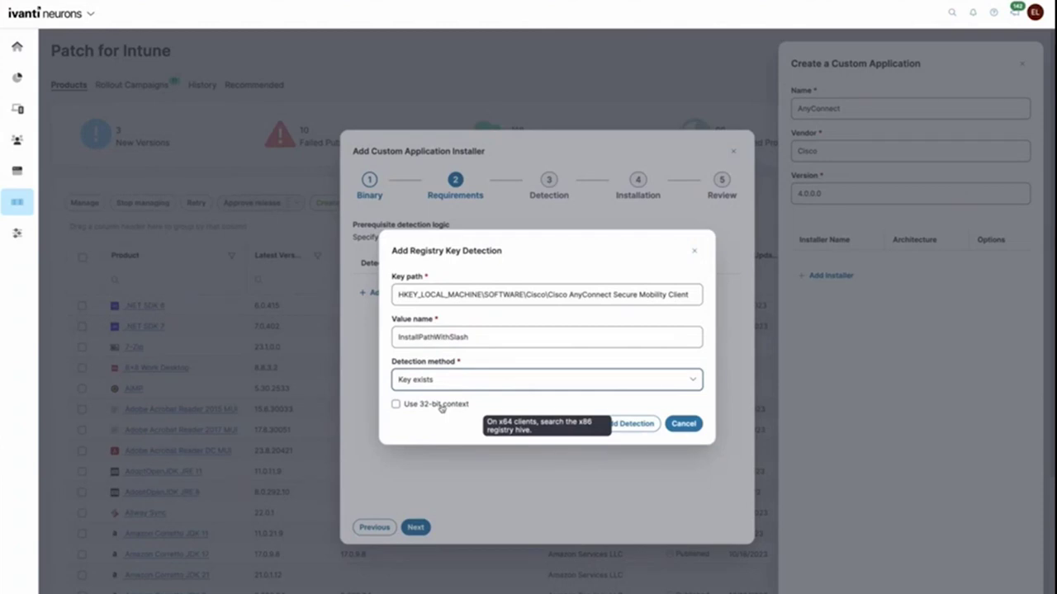
pyautogui.click(440, 406)
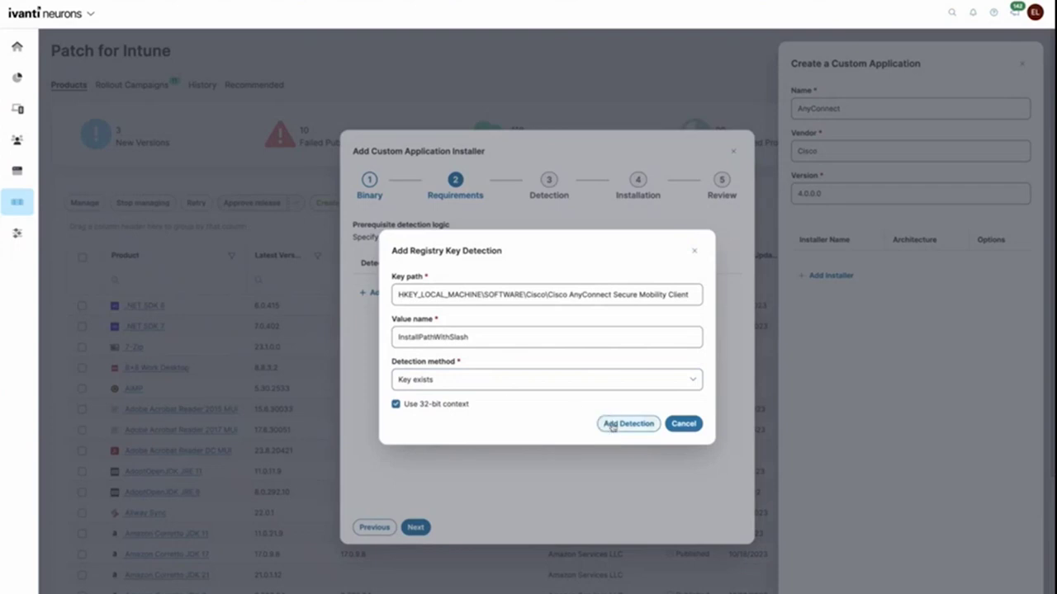
pyautogui.click(621, 425)
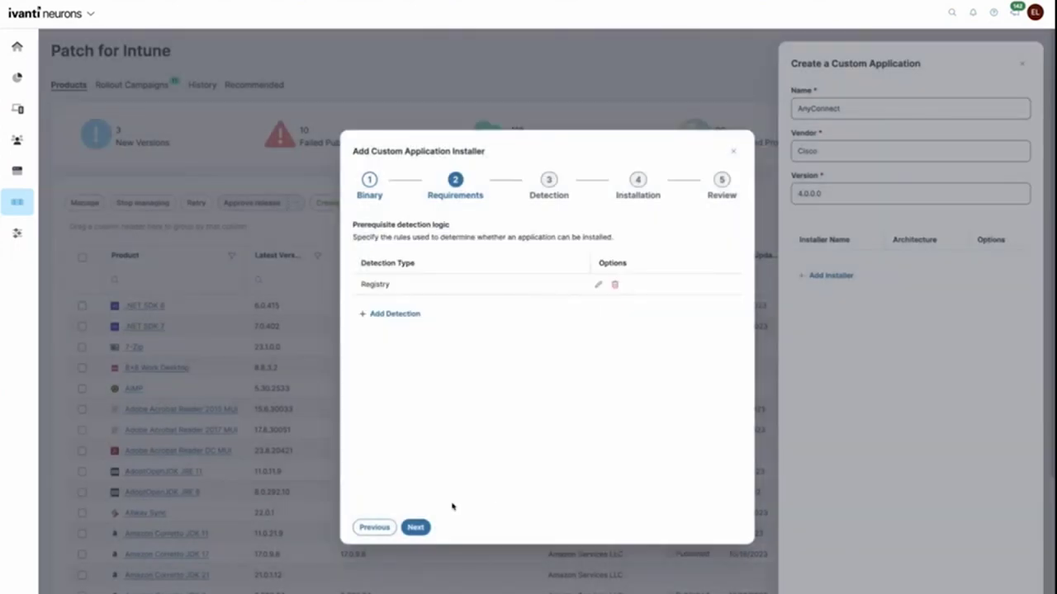
# Step: Dismiss the rule type choices without adding another and move to Detection
pyautogui.click(400, 315)
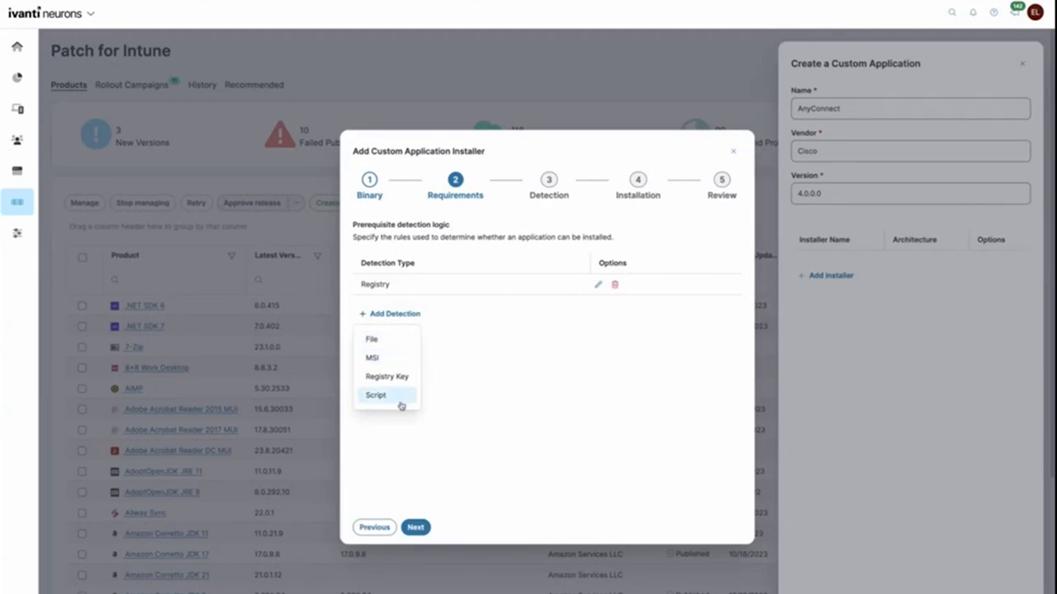
pyautogui.click(457, 460)
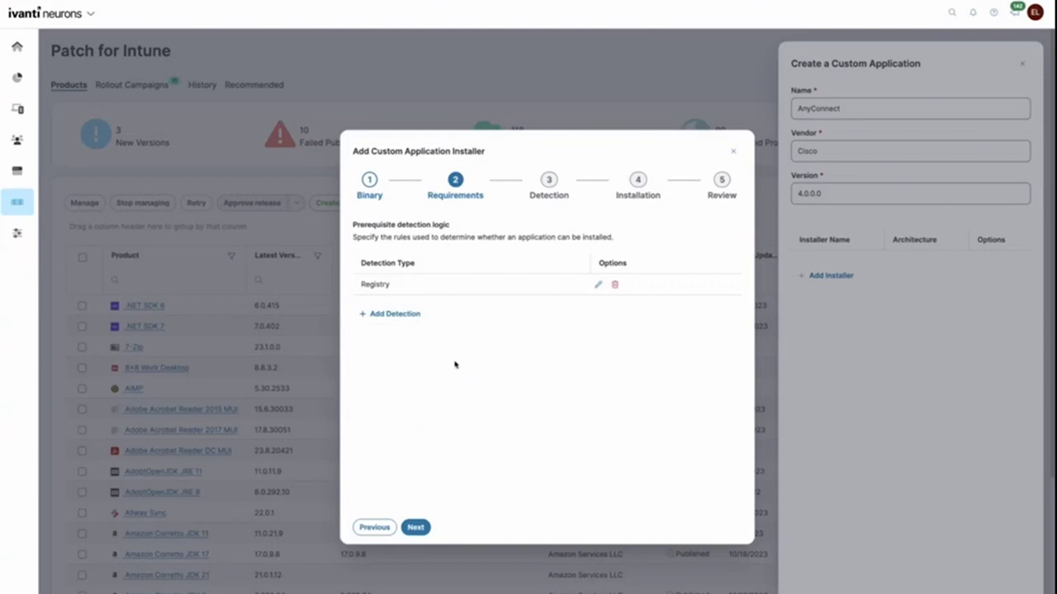
pyautogui.click(426, 525)
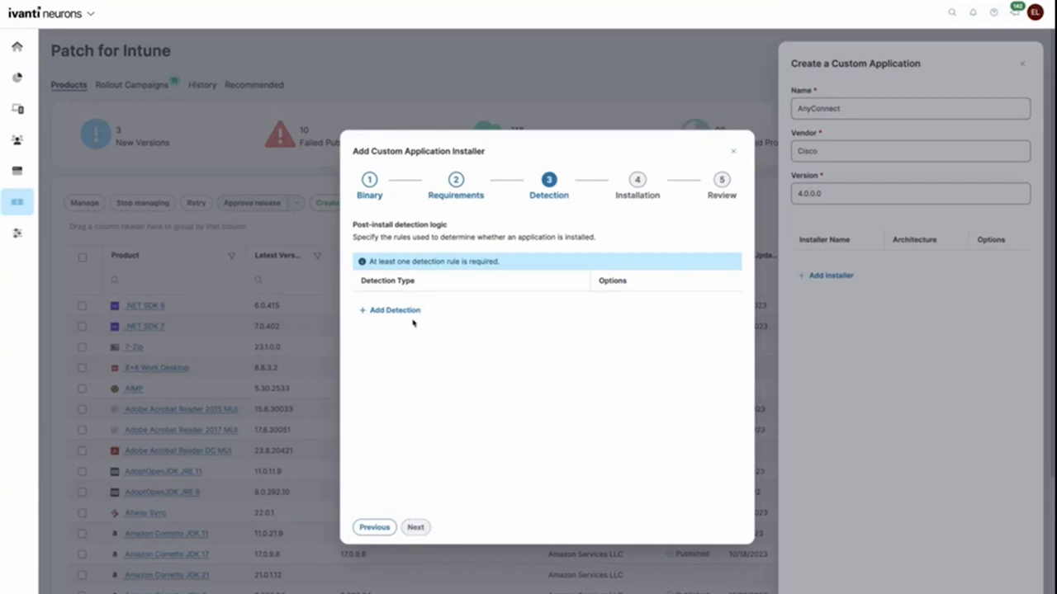
# Step: Start a File detection rule for vpnui.exe in the AnyConnect install folder
pyautogui.click(410, 317)
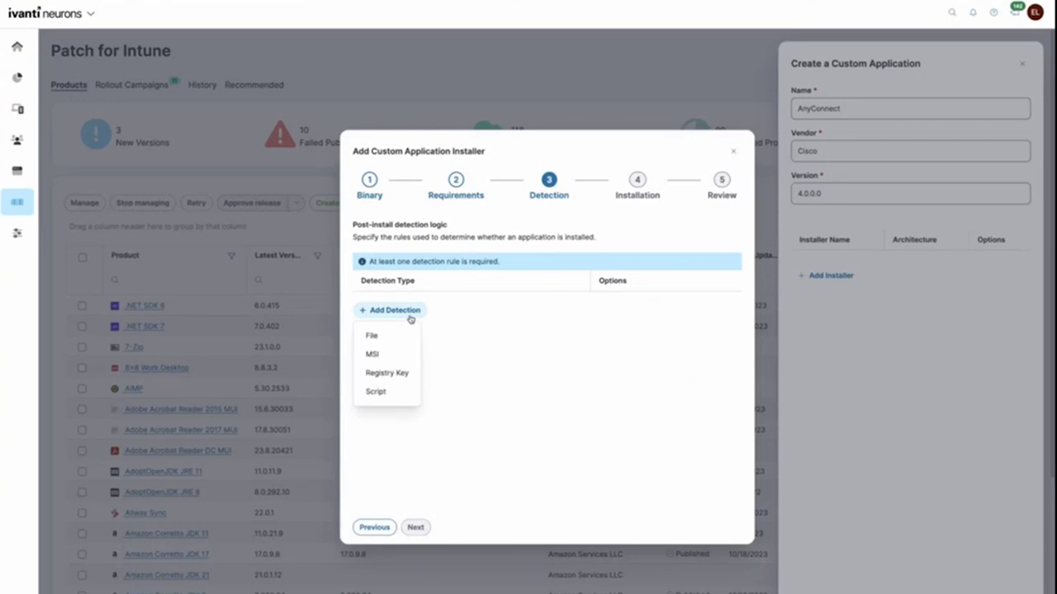
pyautogui.click(410, 335)
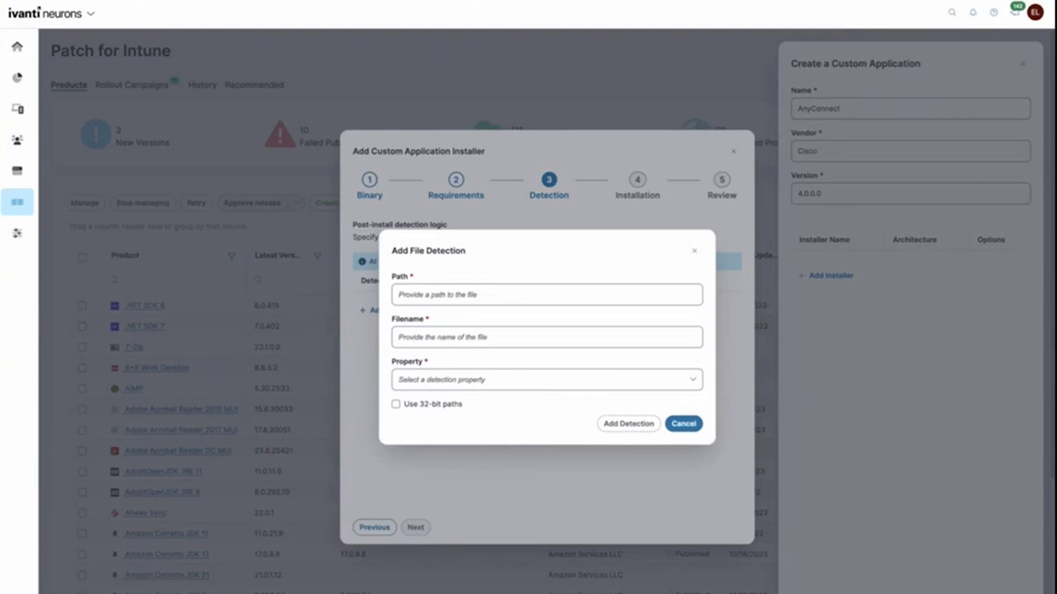
pyautogui.click(478, 295)
pyautogui.write('%programfiles%\\Cisco\\Cisco AnyConnect Secure Mobility Client')
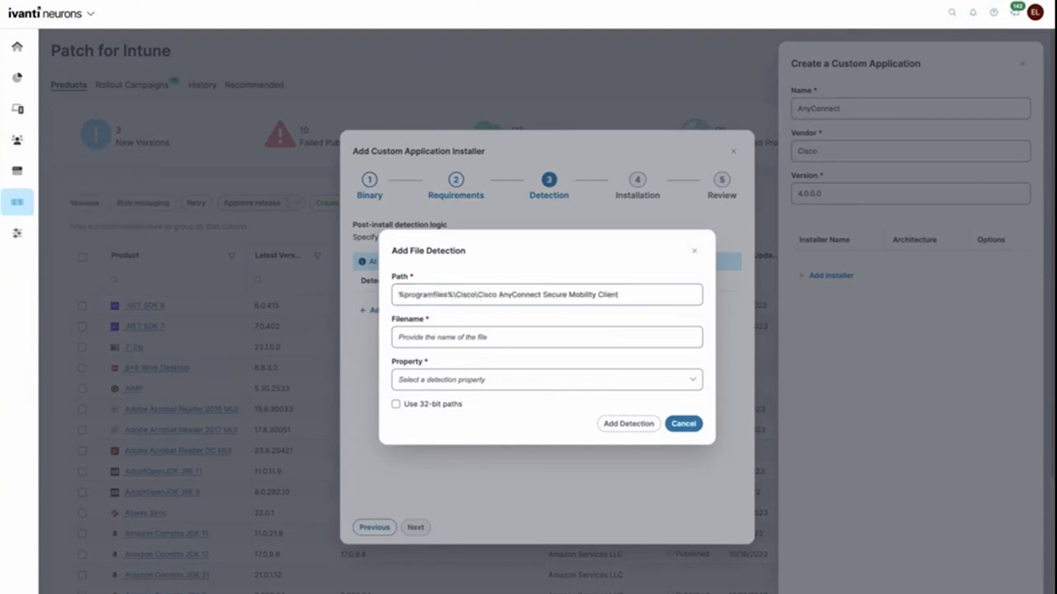
pyautogui.click(558, 340)
pyautogui.write('vpnui.exe')
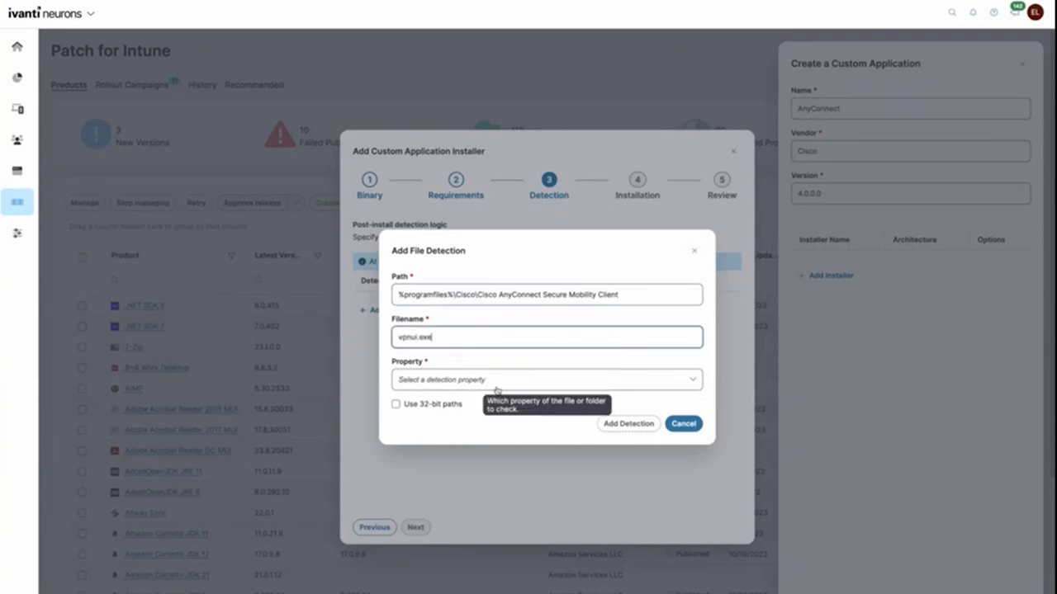
# Step: Require vpnui.exe's String (version) to be greater than or equal to 4.0.0.0, using 32-bit paths
pyautogui.click(498, 383)
pyautogui.click(493, 485)
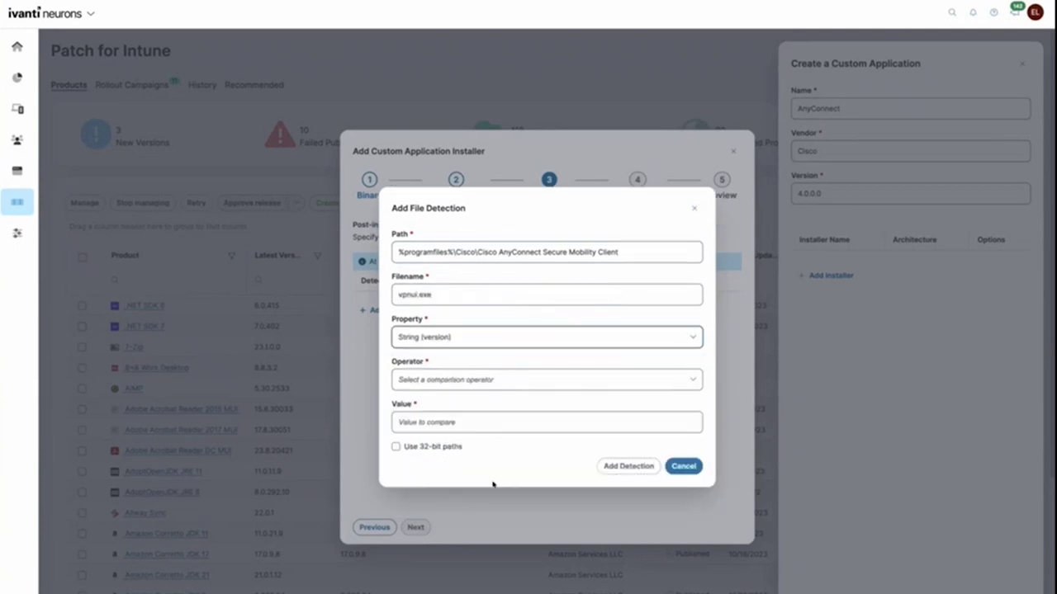
pyautogui.click(486, 388)
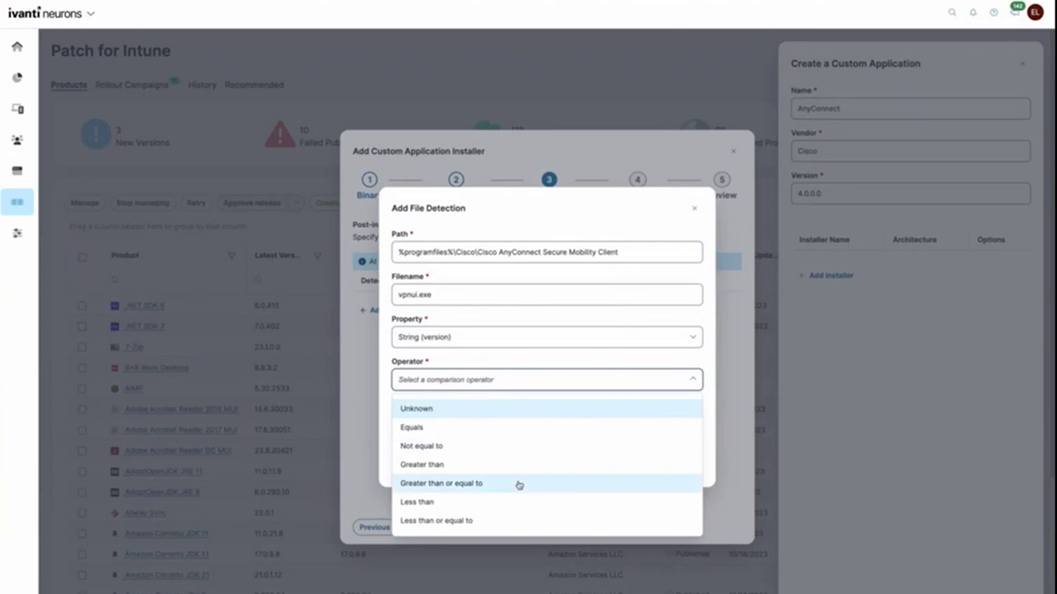
pyautogui.click(519, 485)
pyautogui.click(497, 422)
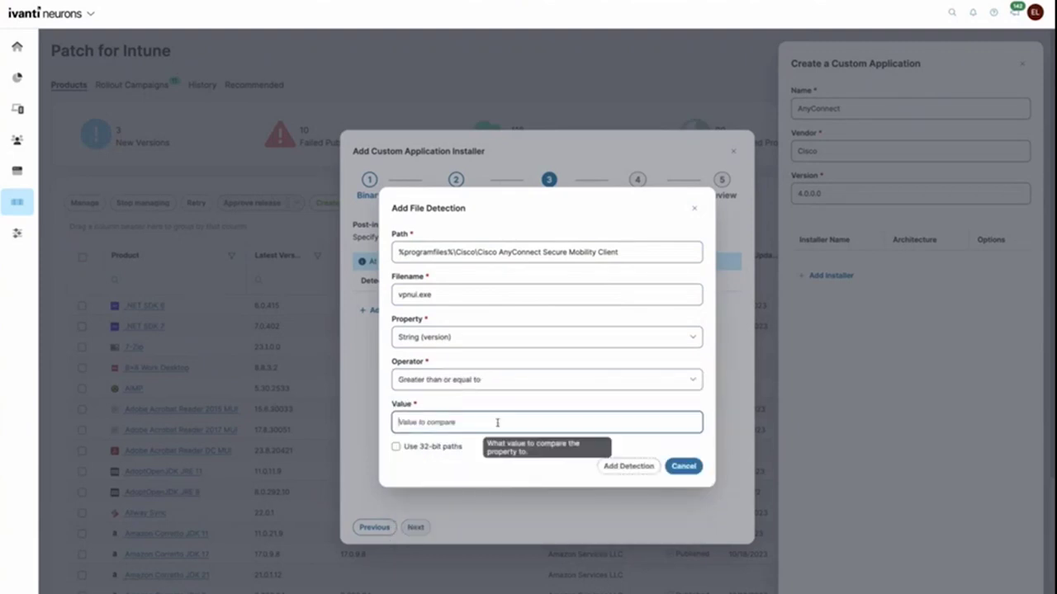
pyautogui.write('4.0')
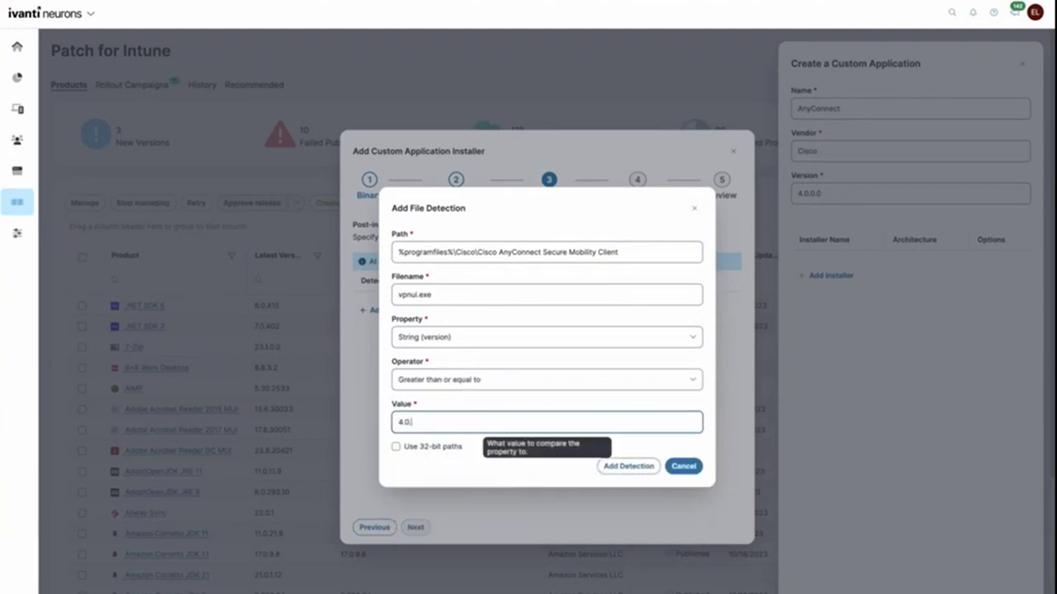
pyautogui.write('.0.0')
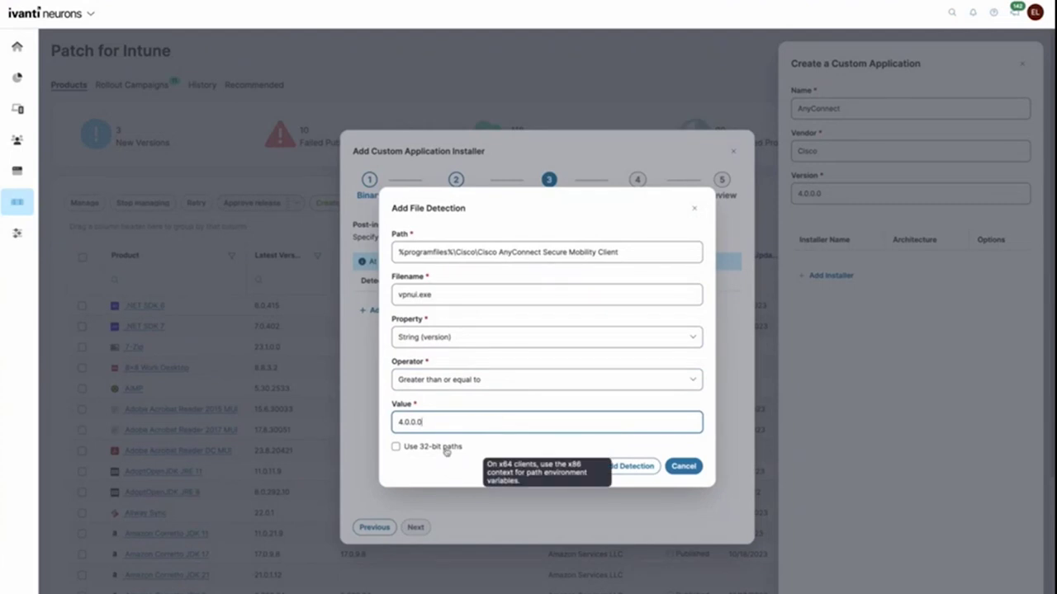
pyautogui.click(445, 450)
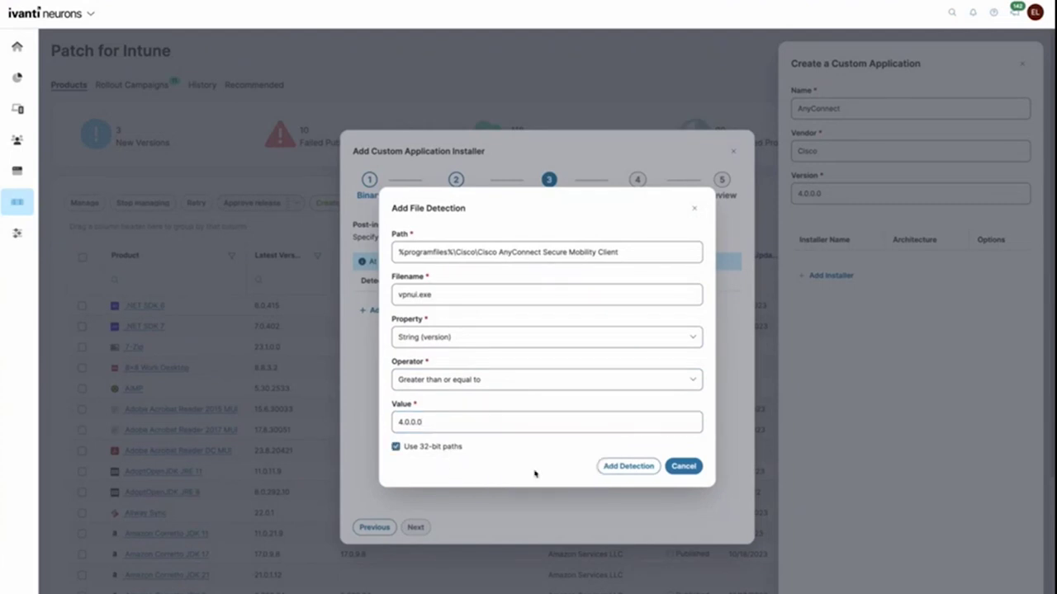
pyautogui.click(628, 466)
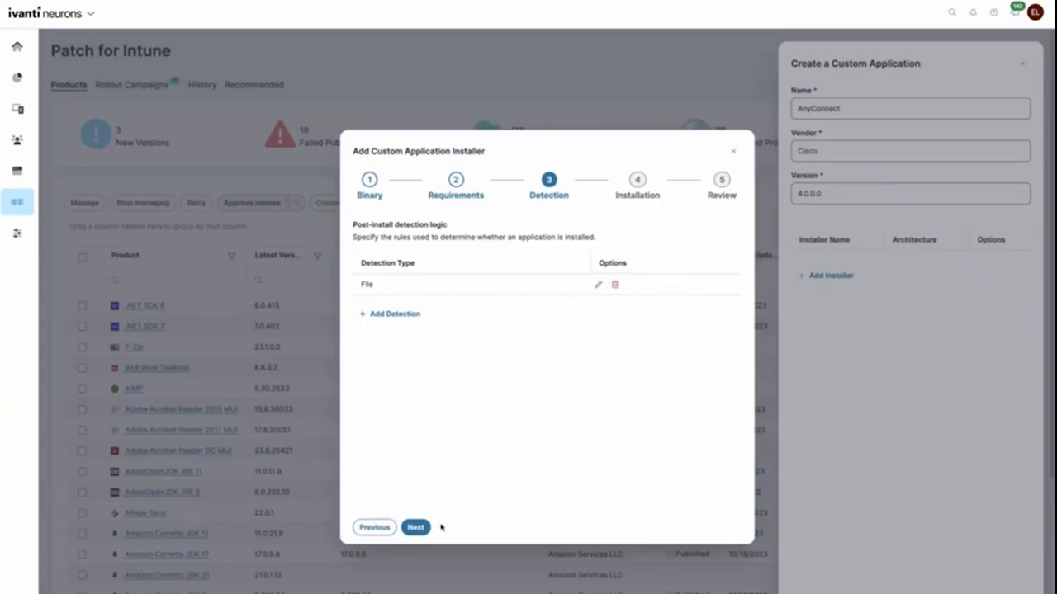
# Step: Enter the msiexec install and uninstall commands and allow uninstall from the Company Portal
pyautogui.click(426, 528)
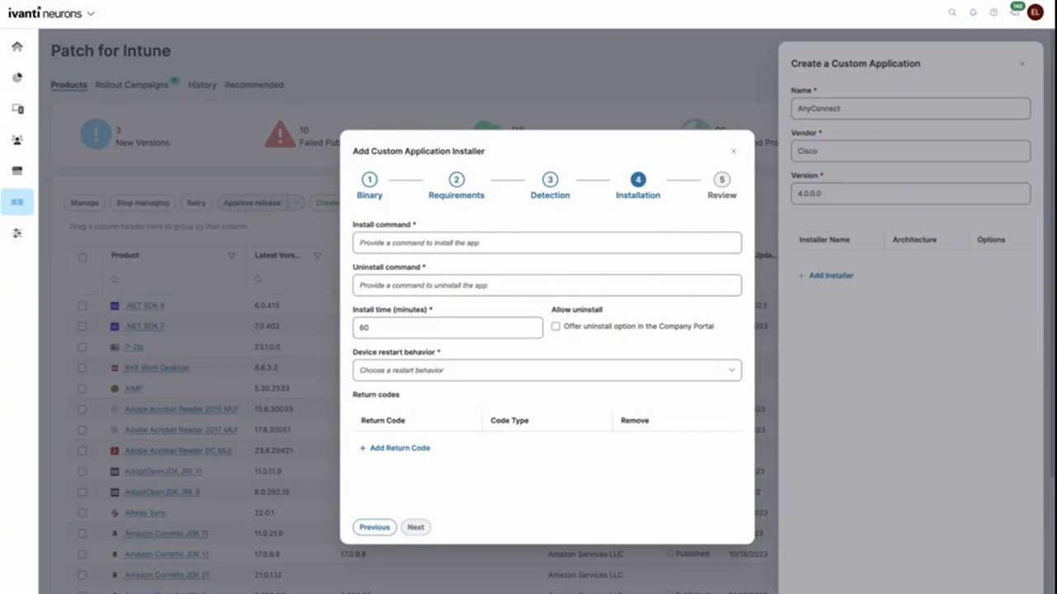
pyautogui.click(355, 241)
pyautogui.write('msiexec /i anyconnect-win.msi /qn')
pyautogui.click(422, 281)
pyautogui.write('msiexec /x anyconnect-win.msi /qn')
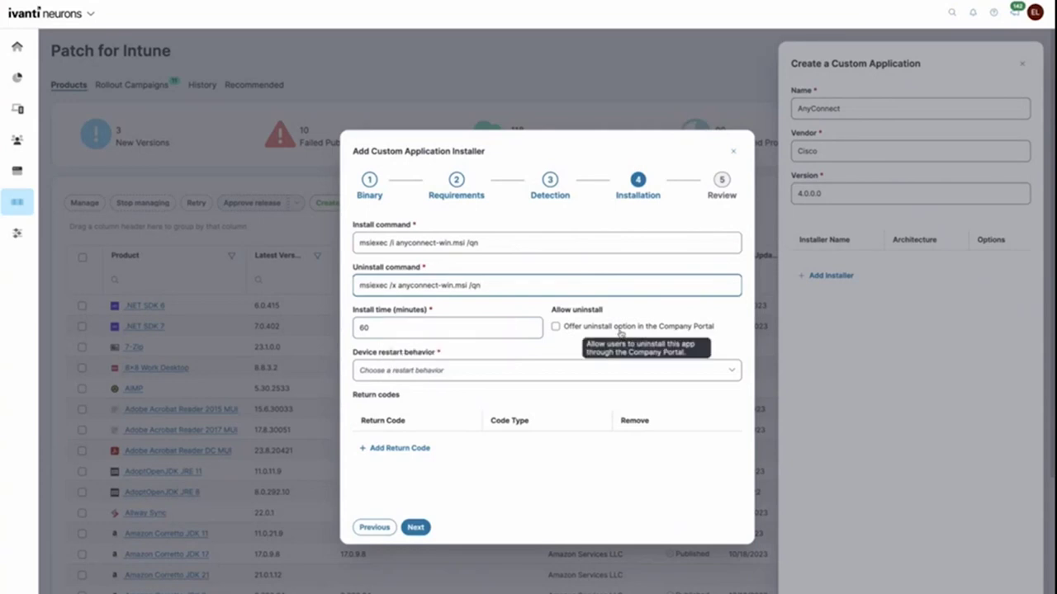
pyautogui.click(620, 332)
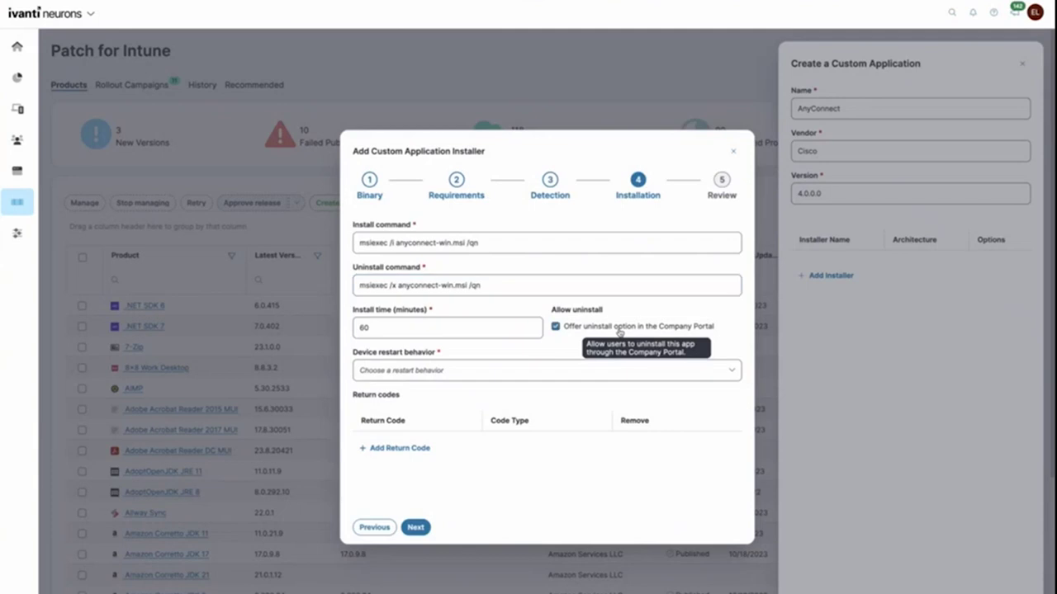
# Step: Let the install force a device restart, then add the installer to the AnyConnect app
pyautogui.click(498, 368)
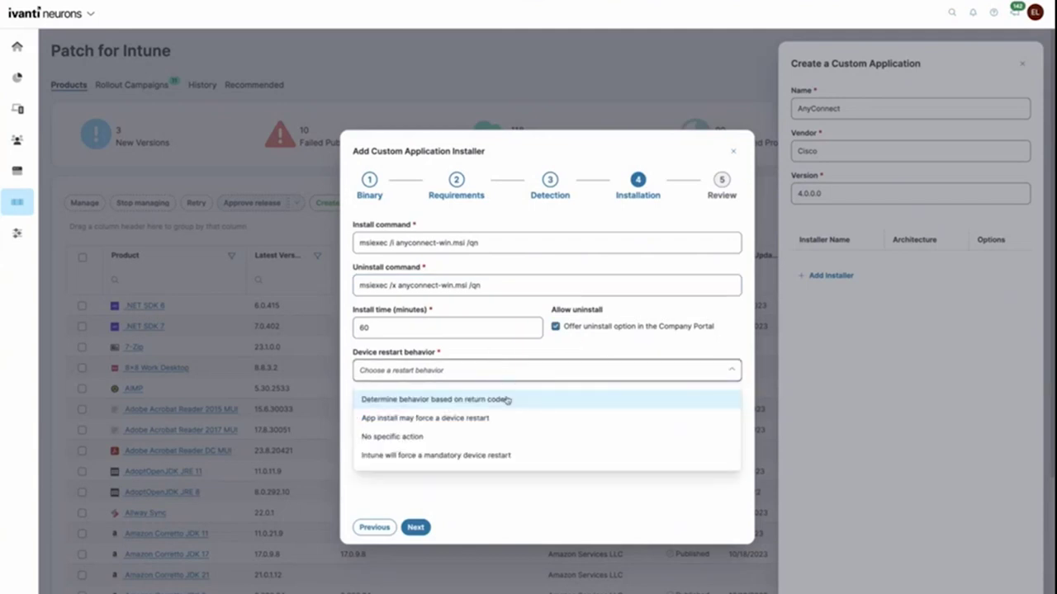
pyautogui.click(509, 399)
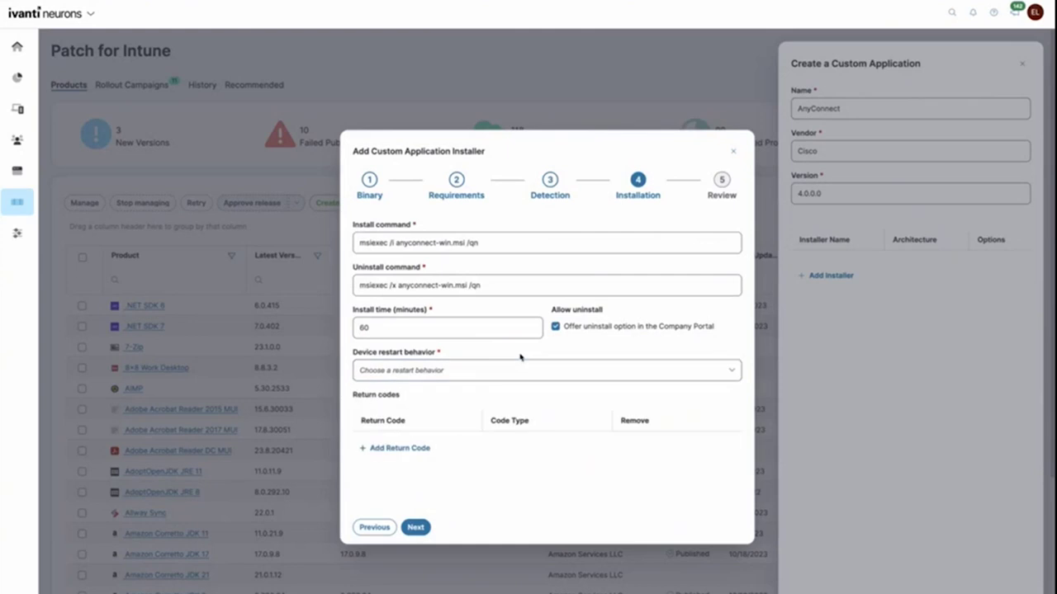
pyautogui.click(400, 447)
pyautogui.click(464, 378)
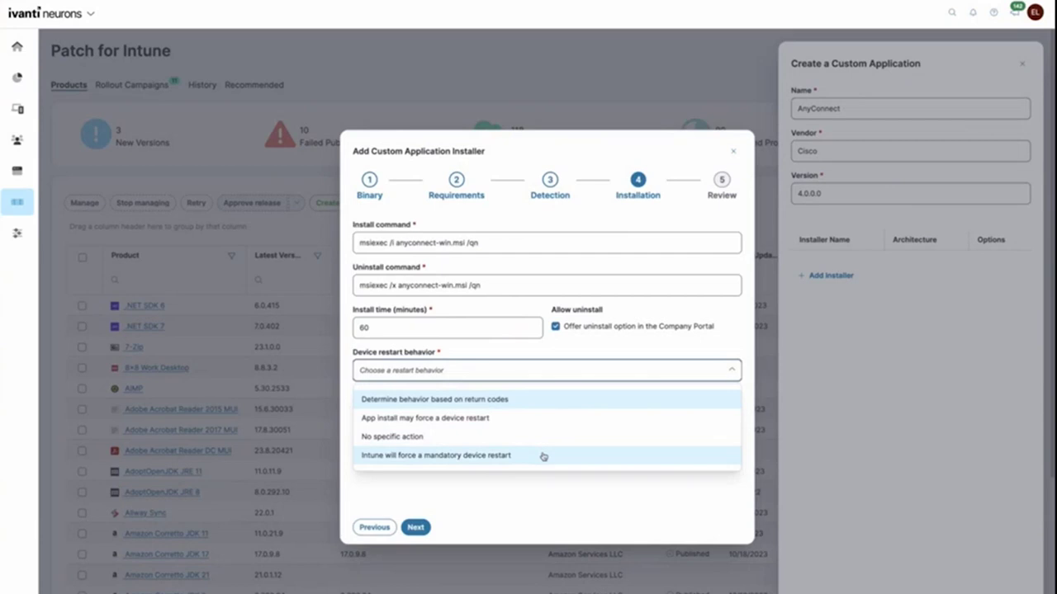
pyautogui.click(538, 421)
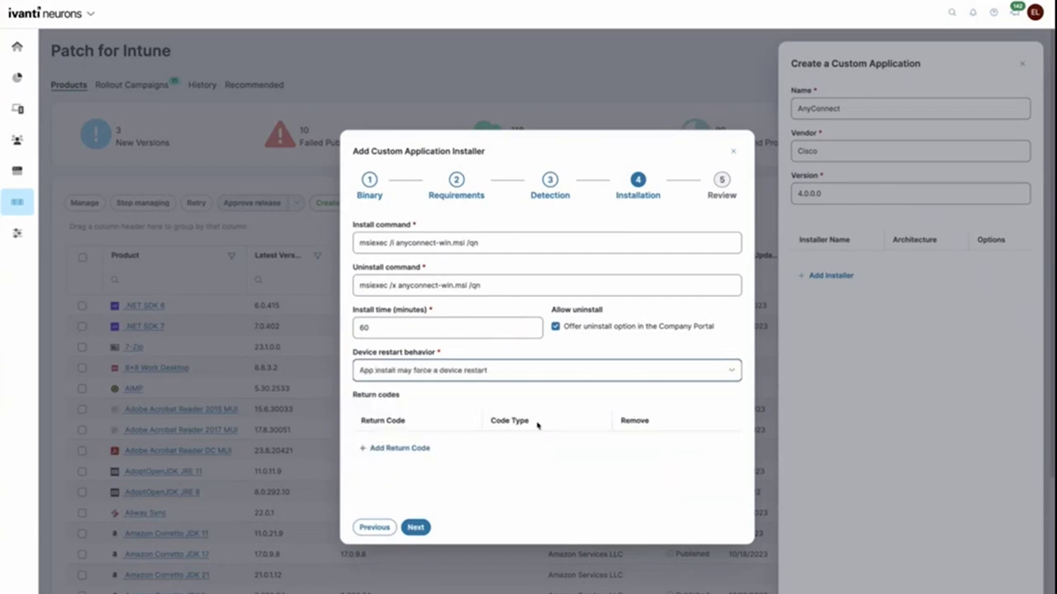
pyautogui.click(417, 526)
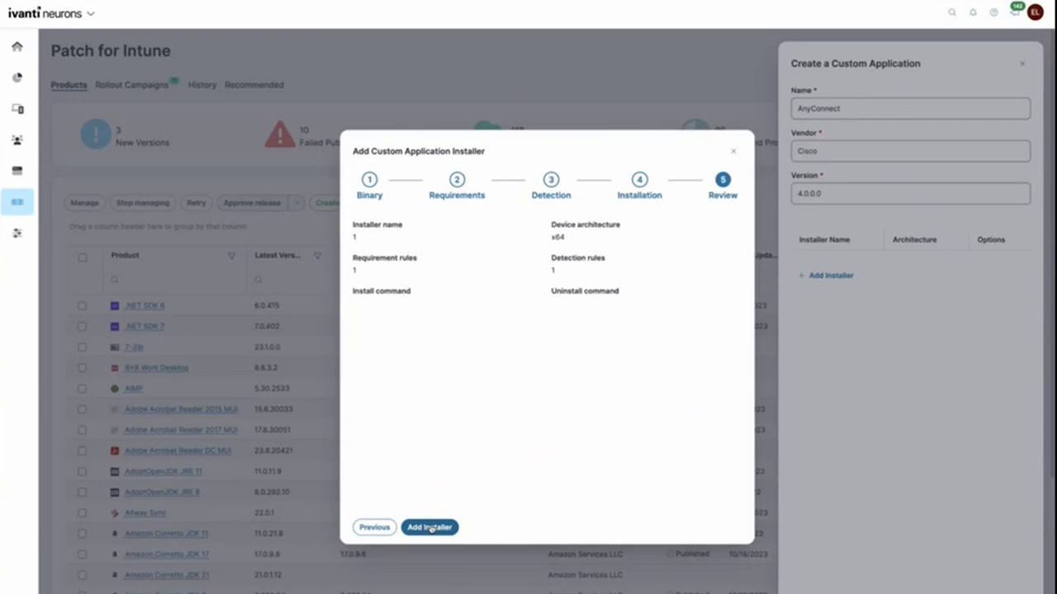
pyautogui.click(431, 527)
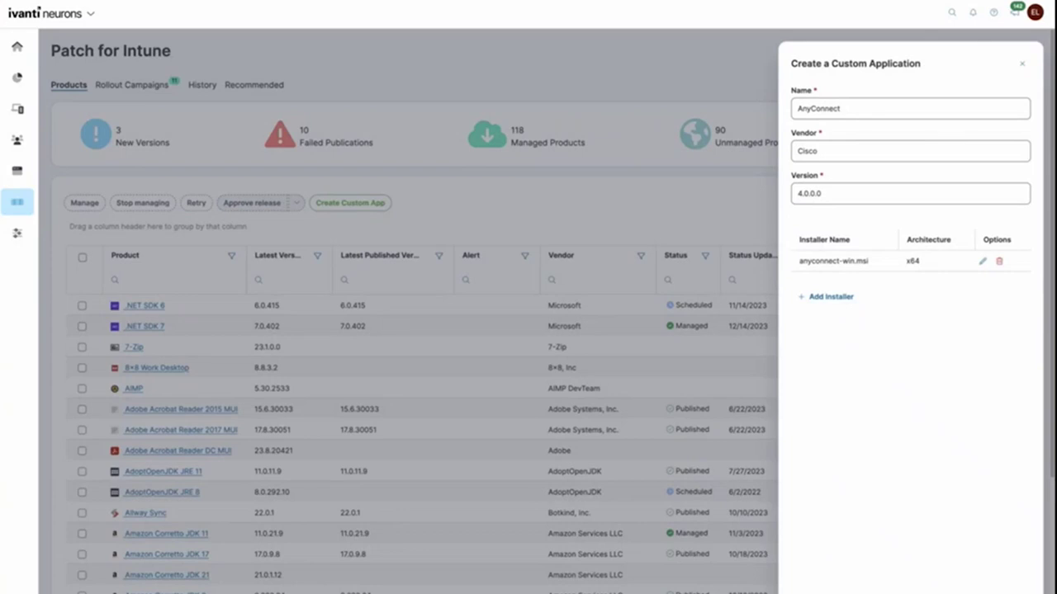
# Step: Save the AnyConnect custom application and set its product icon to the AnyConnect icon
pyautogui.click(983, 590)
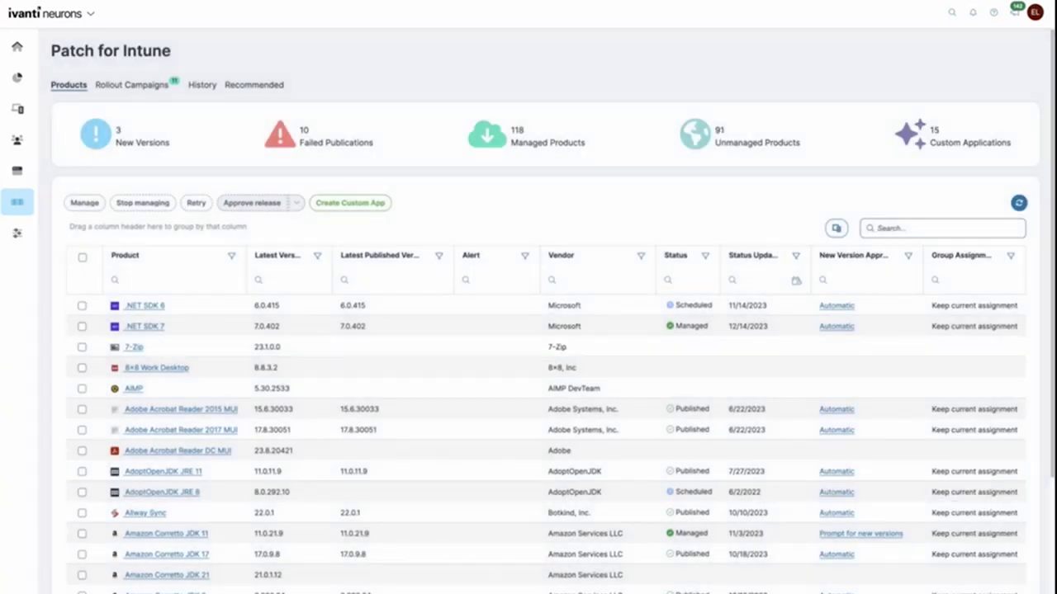
pyautogui.click(976, 132)
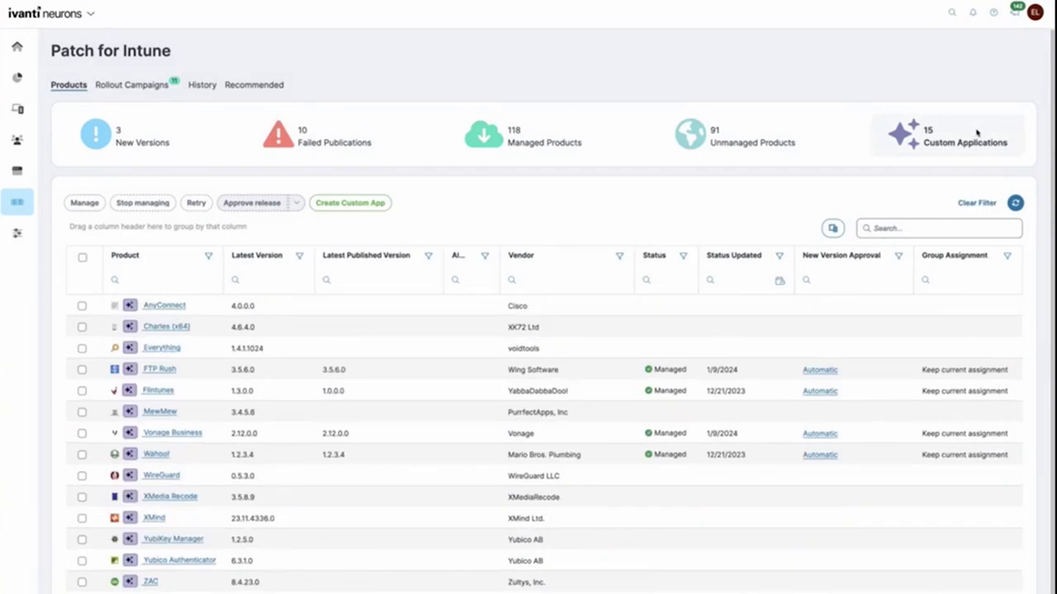
pyautogui.click(165, 305)
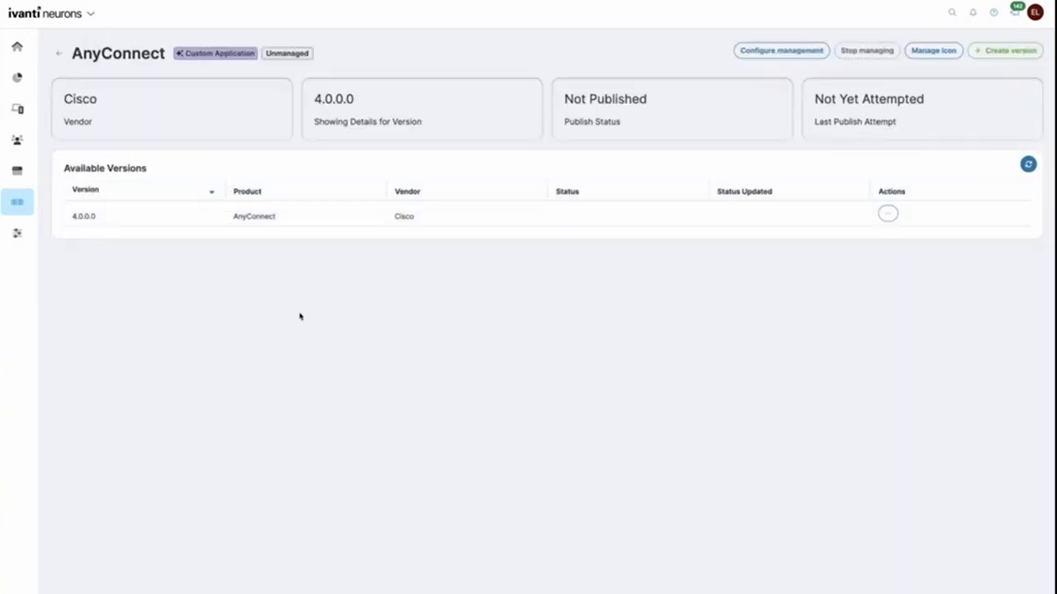
pyautogui.click(912, 50)
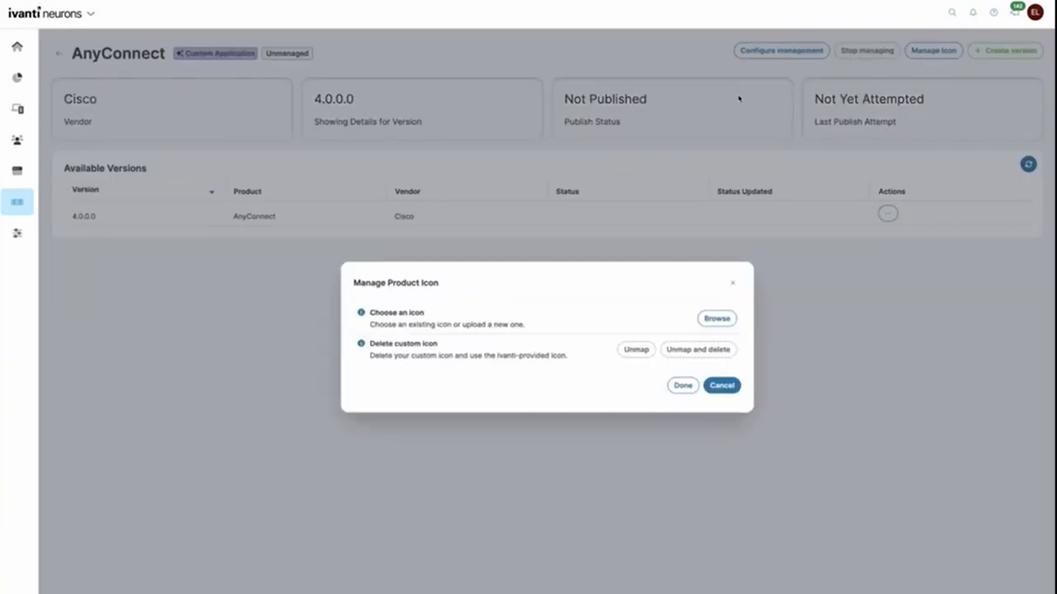
pyautogui.click(717, 319)
pyautogui.scroll(-5, 547, 330)
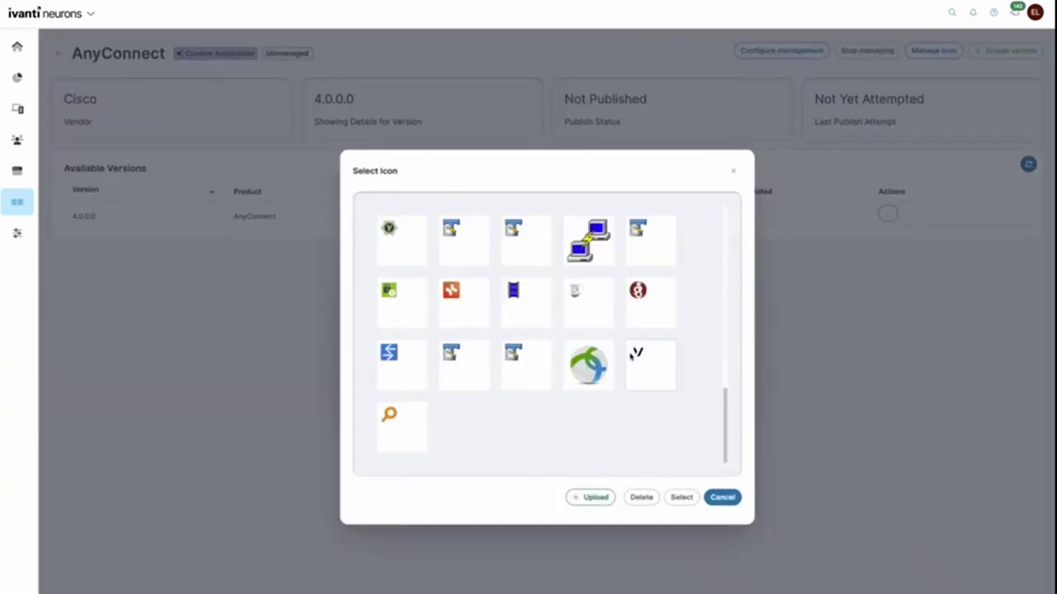
pyautogui.click(588, 368)
pyautogui.click(681, 497)
pyautogui.click(684, 528)
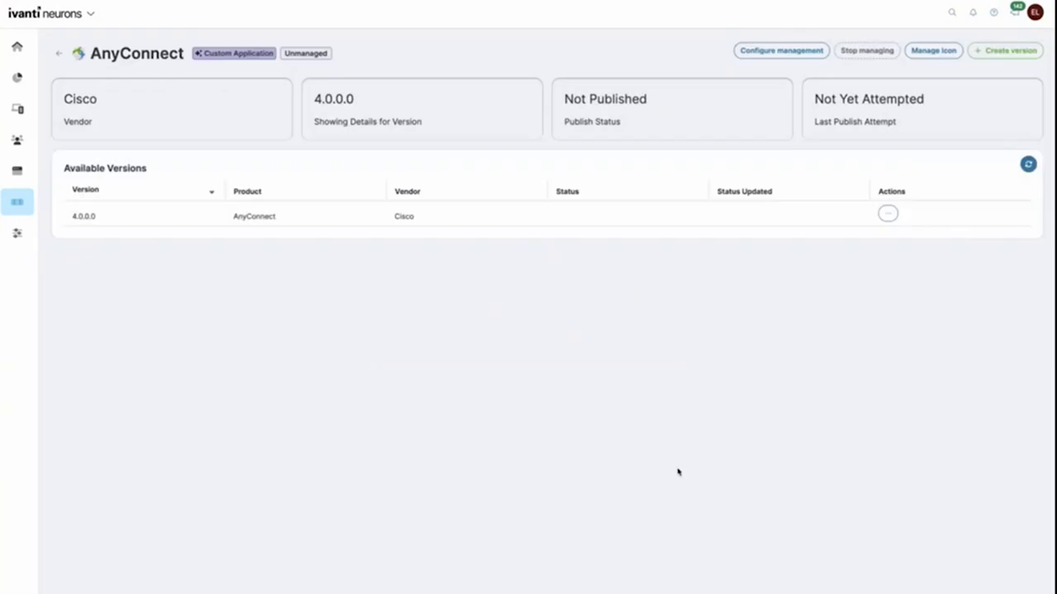
# Step: Publish version 4.0.0.0 as required for TestGroup17 and available to TestGroup16
pyautogui.click(887, 213)
pyautogui.click(914, 241)
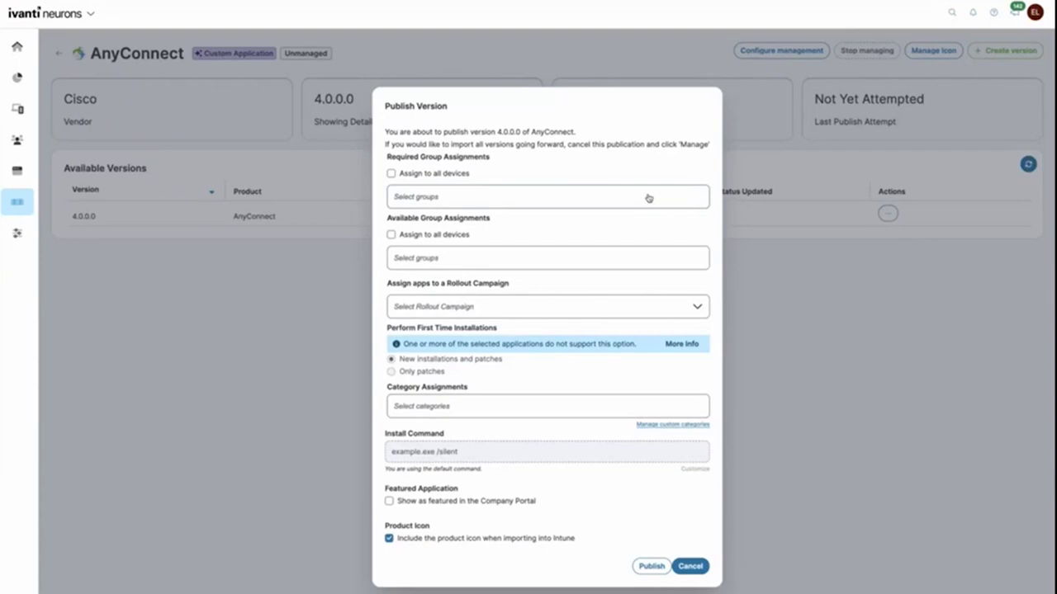
pyautogui.click(648, 198)
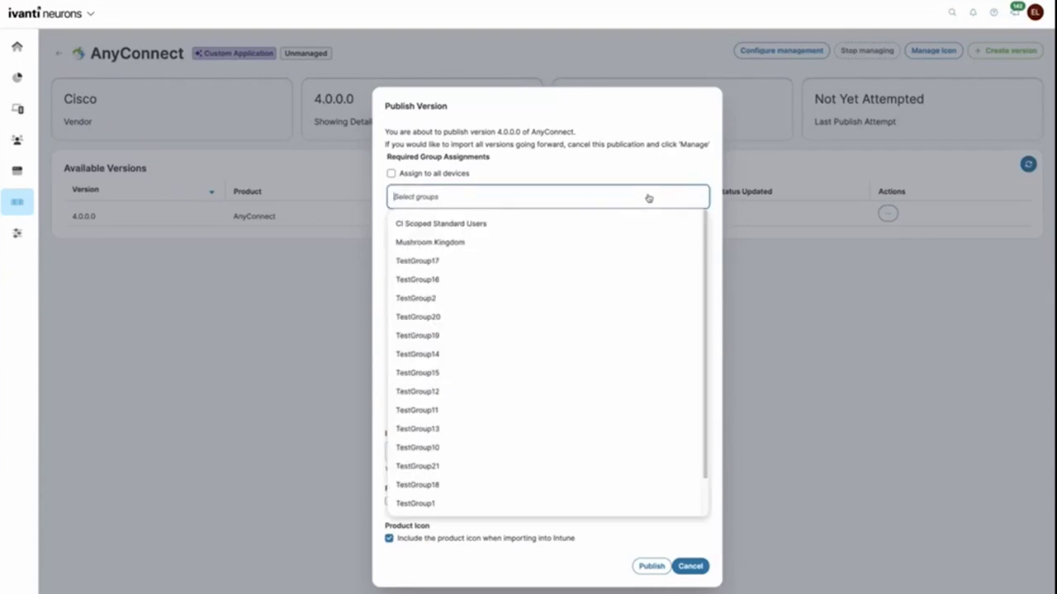
pyautogui.click(565, 261)
pyautogui.click(561, 261)
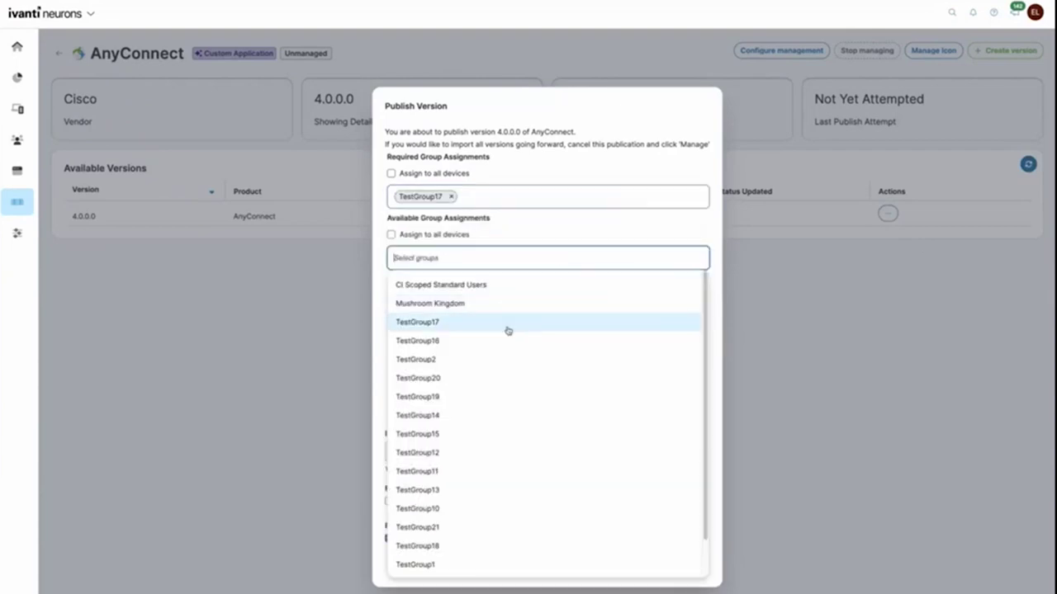
pyautogui.click(501, 342)
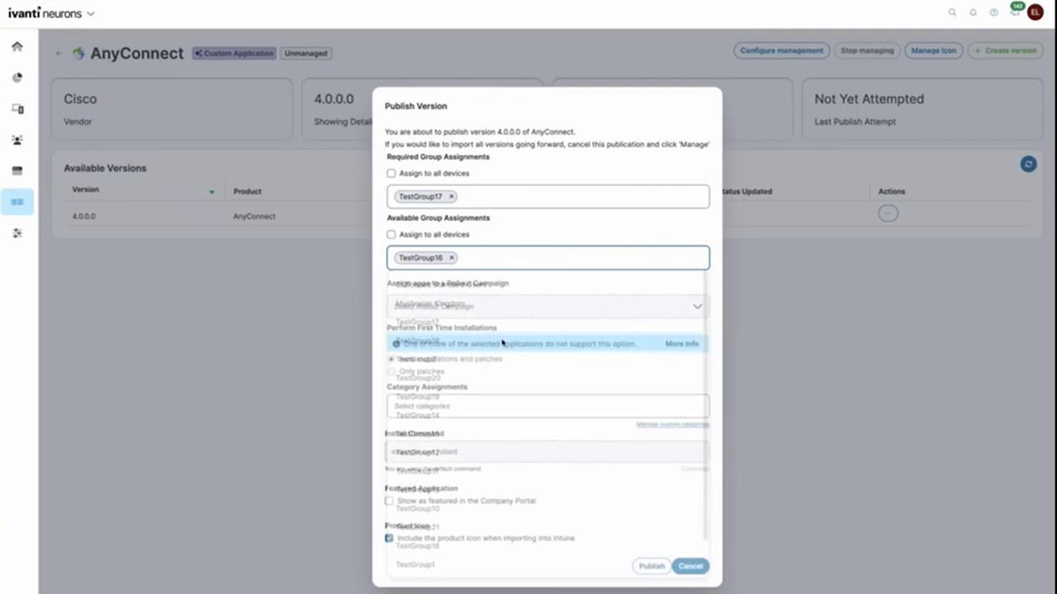
pyautogui.click(650, 569)
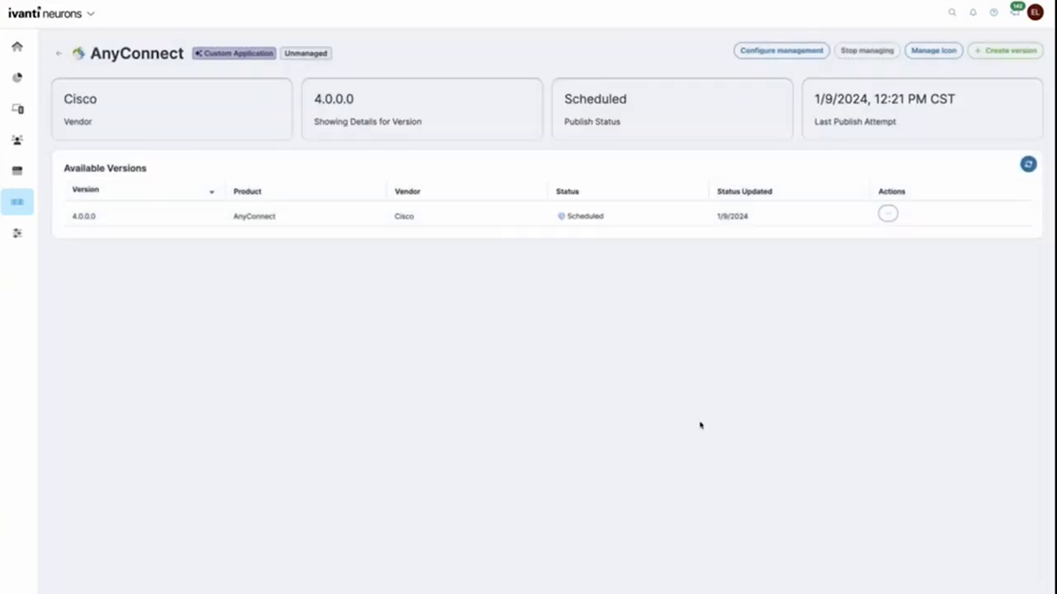
# Step: Clone version 4.0.0.0 as 5.0.0.0 and upload the AnyConnect msi from the Desktop as its installer
pyautogui.click(889, 219)
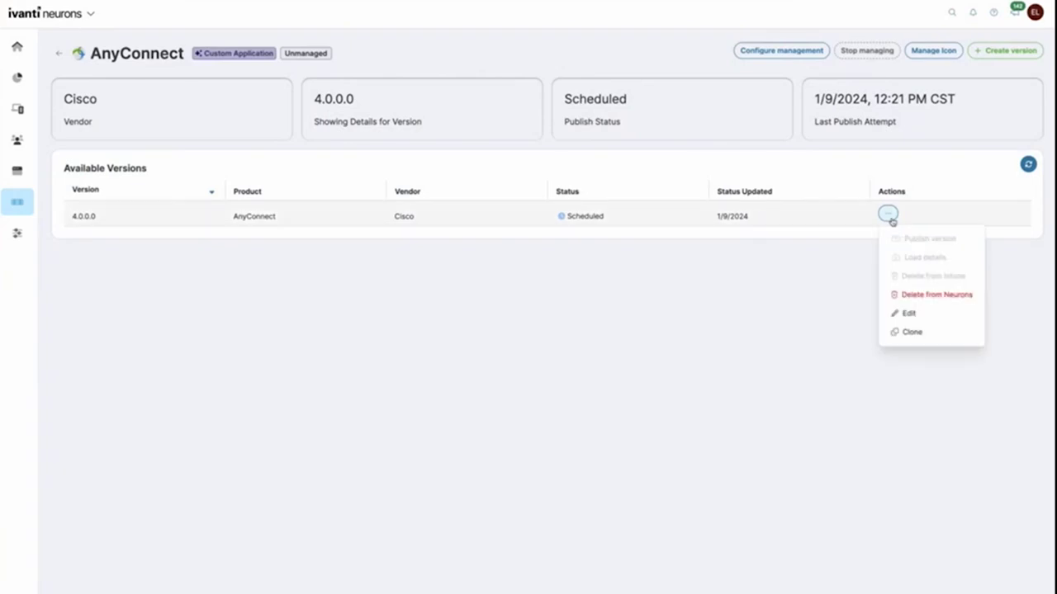
pyautogui.click(949, 335)
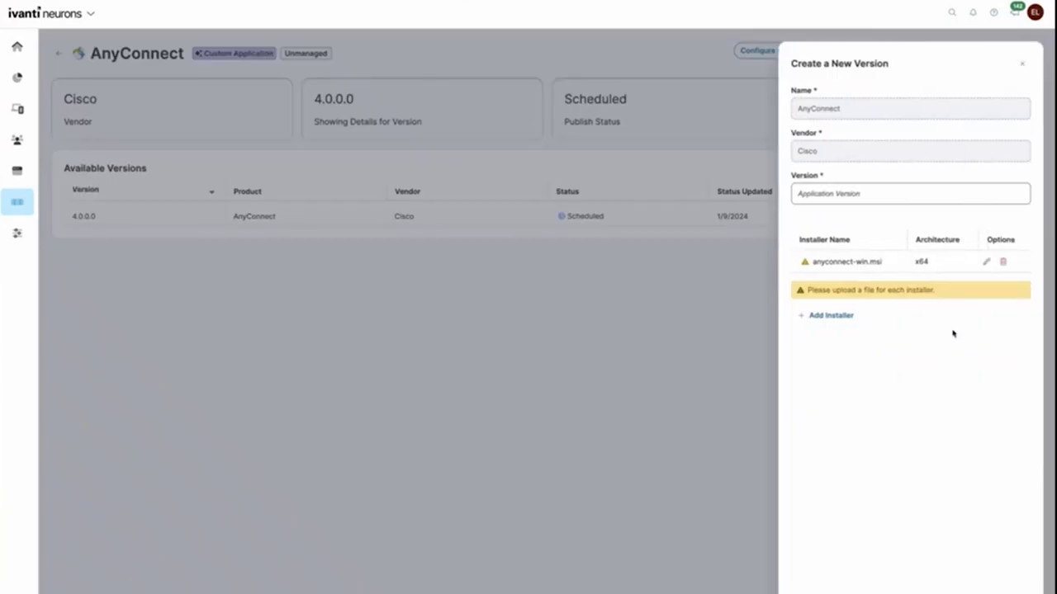
pyautogui.click(889, 193)
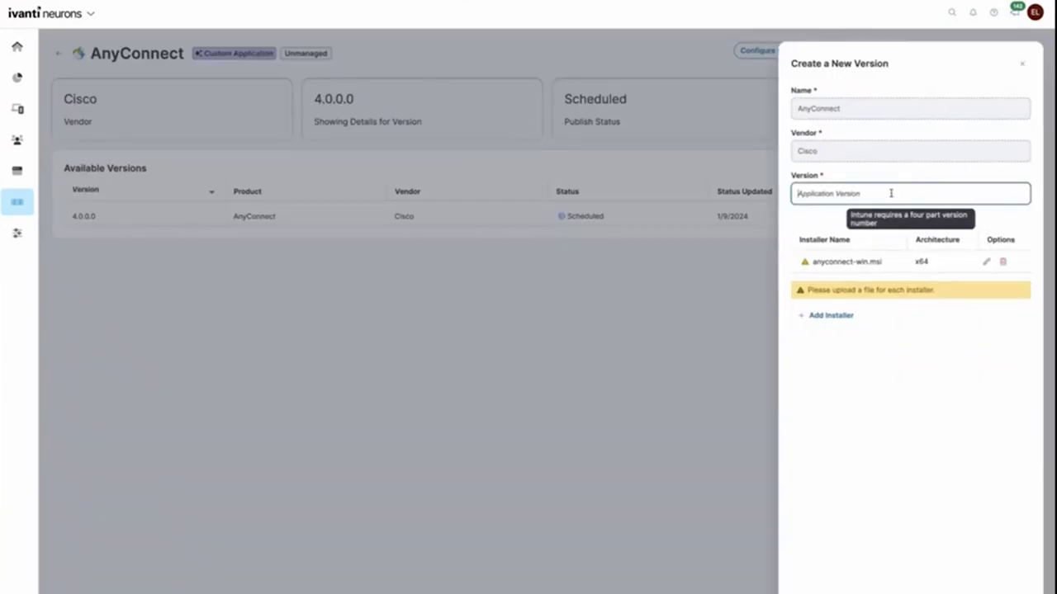
pyautogui.write('5.0.0.0')
pyautogui.click(985, 261)
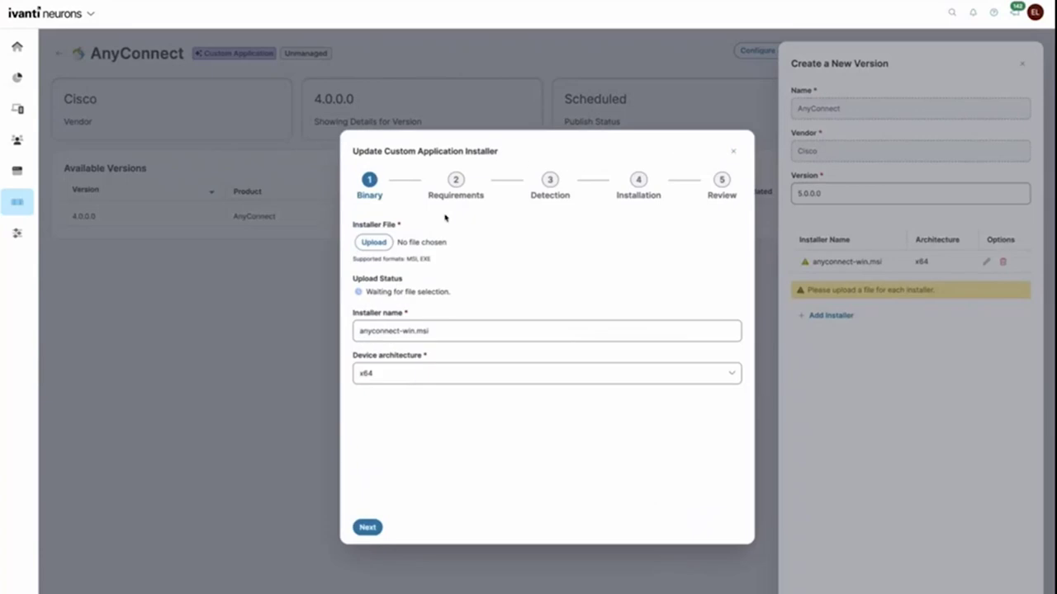
pyautogui.click(374, 242)
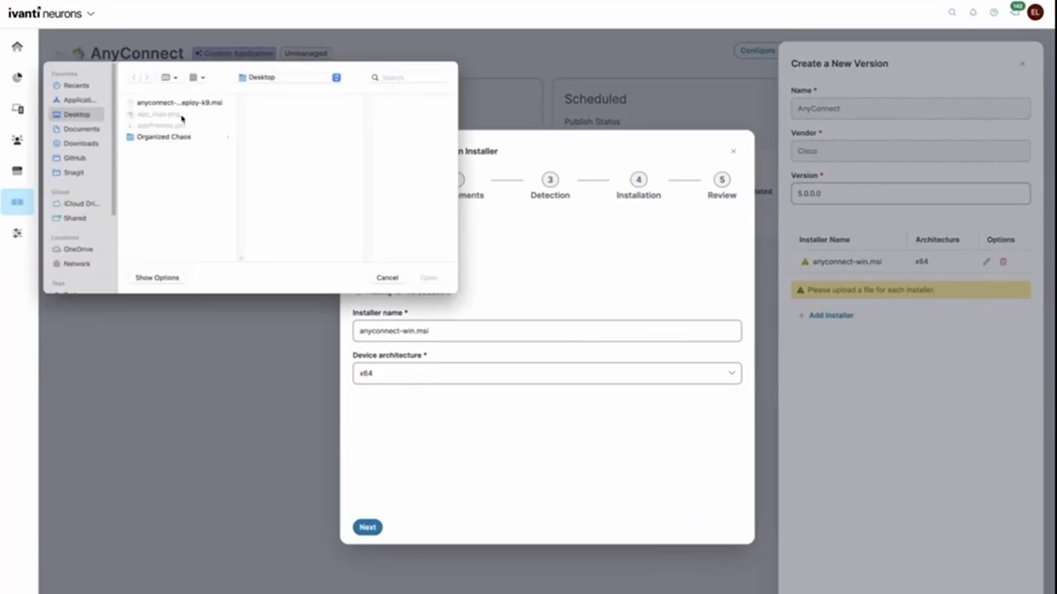
pyautogui.doubleClick(196, 105)
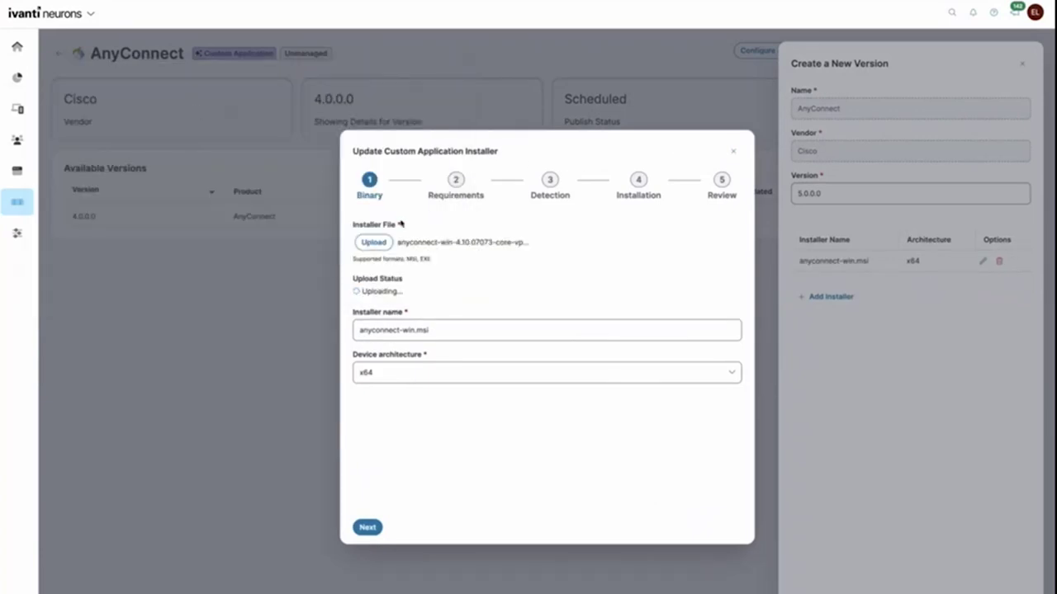
# Step: Update the file detection rule, finish the installer wizard, save version 5.0.0.0, and refresh statuses
pyautogui.click(368, 528)
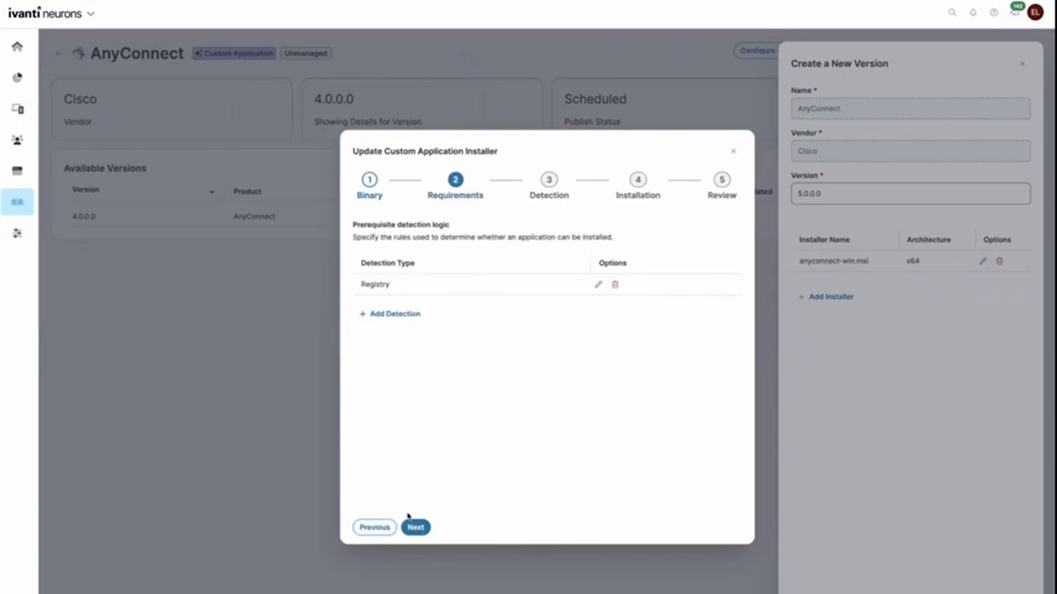
pyautogui.click(414, 523)
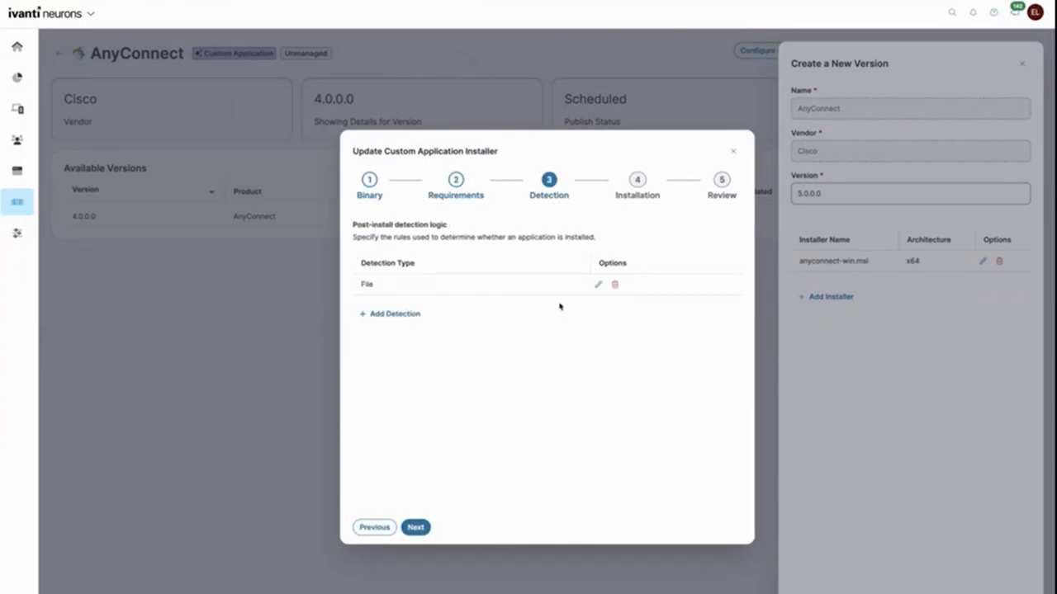
pyautogui.click(599, 284)
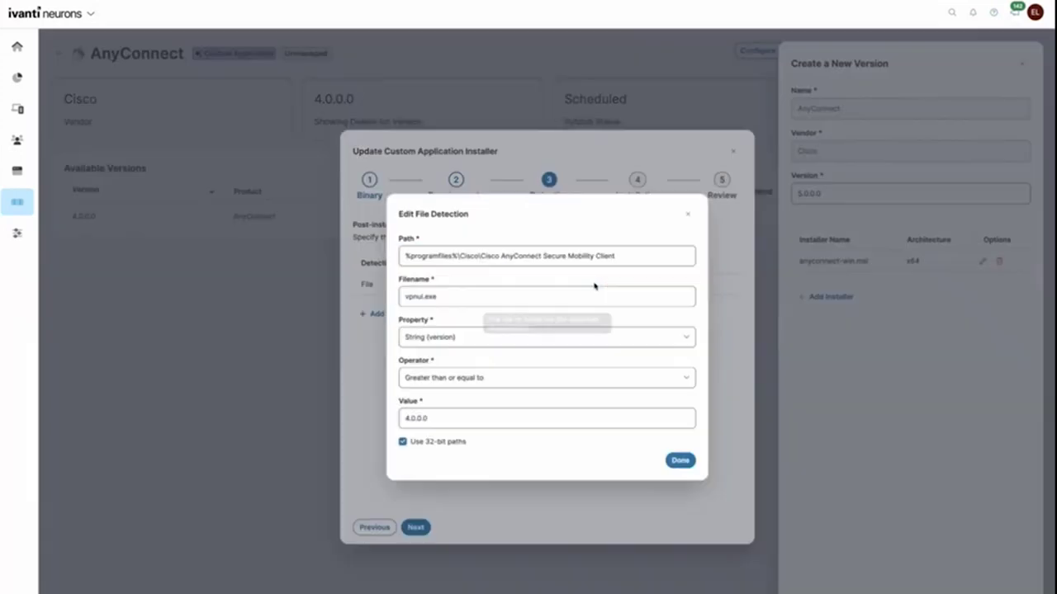
pyautogui.click(398, 423)
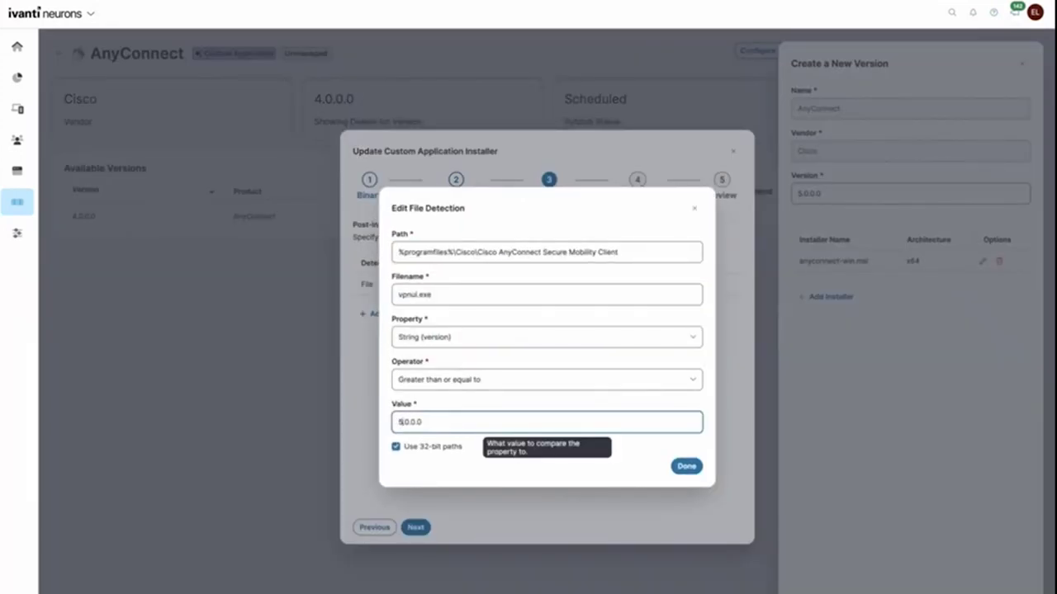
pyautogui.click(686, 466)
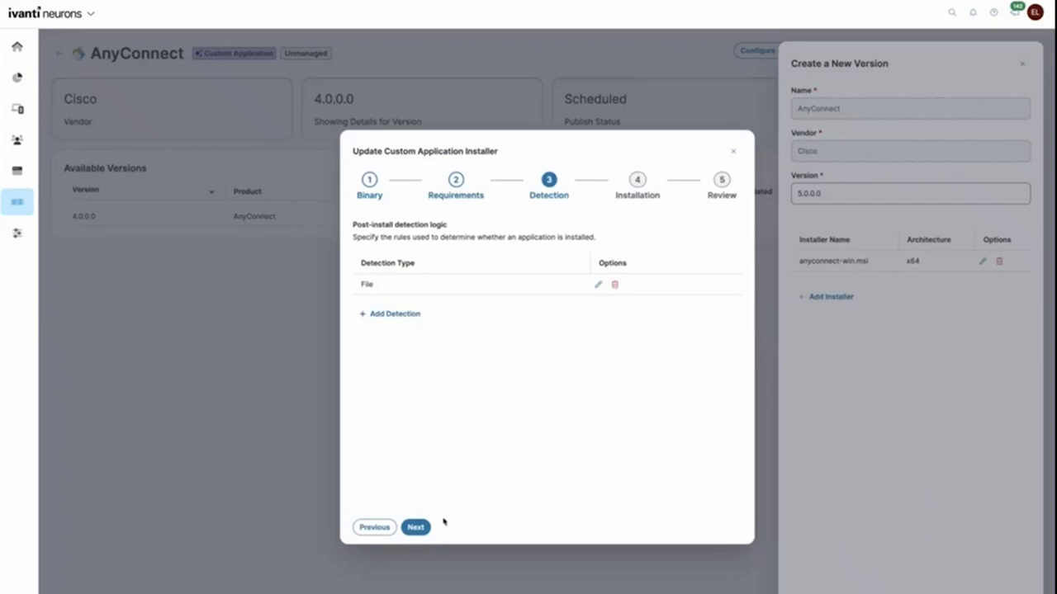
pyautogui.click(417, 527)
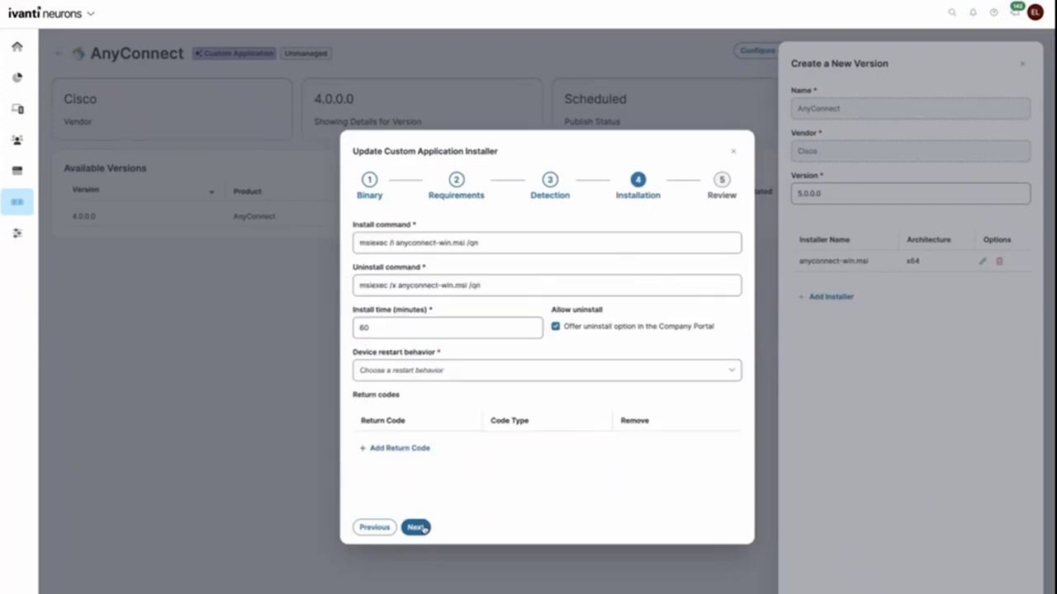
pyautogui.click(416, 528)
pyautogui.click(417, 527)
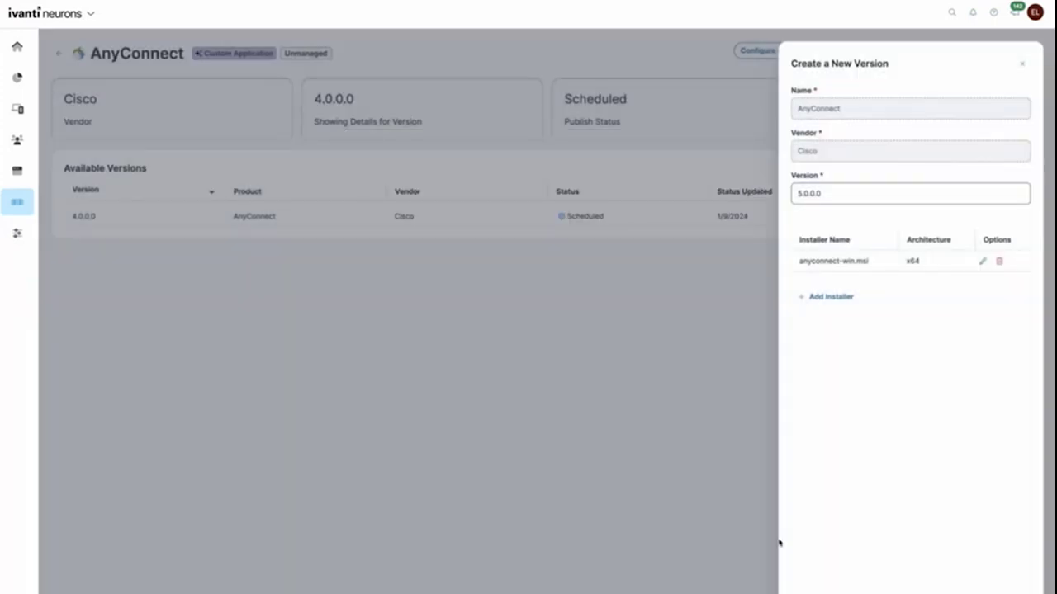
pyautogui.press('Return')
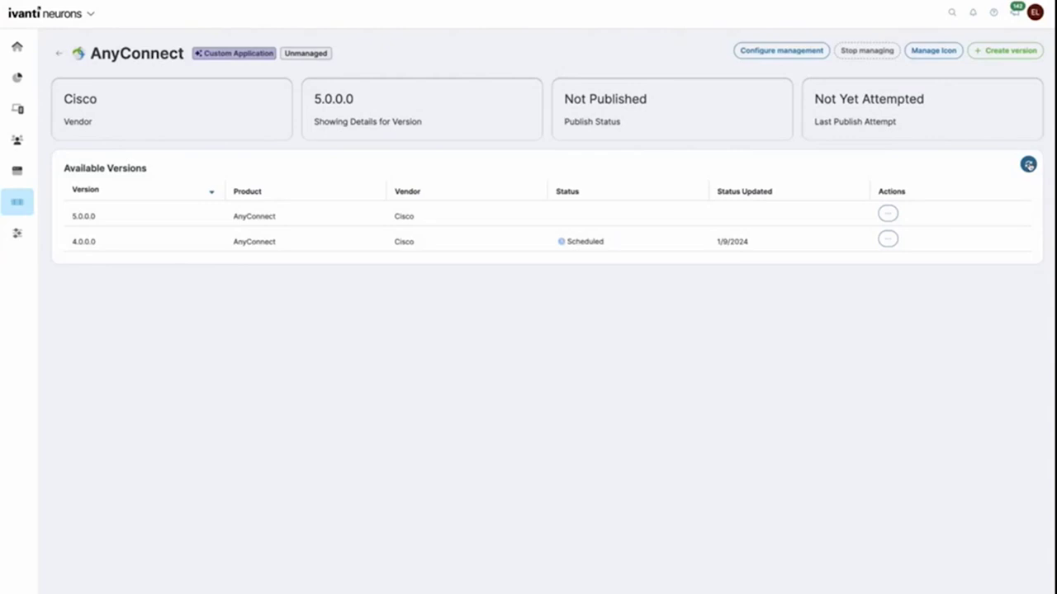
pyautogui.click(1028, 165)
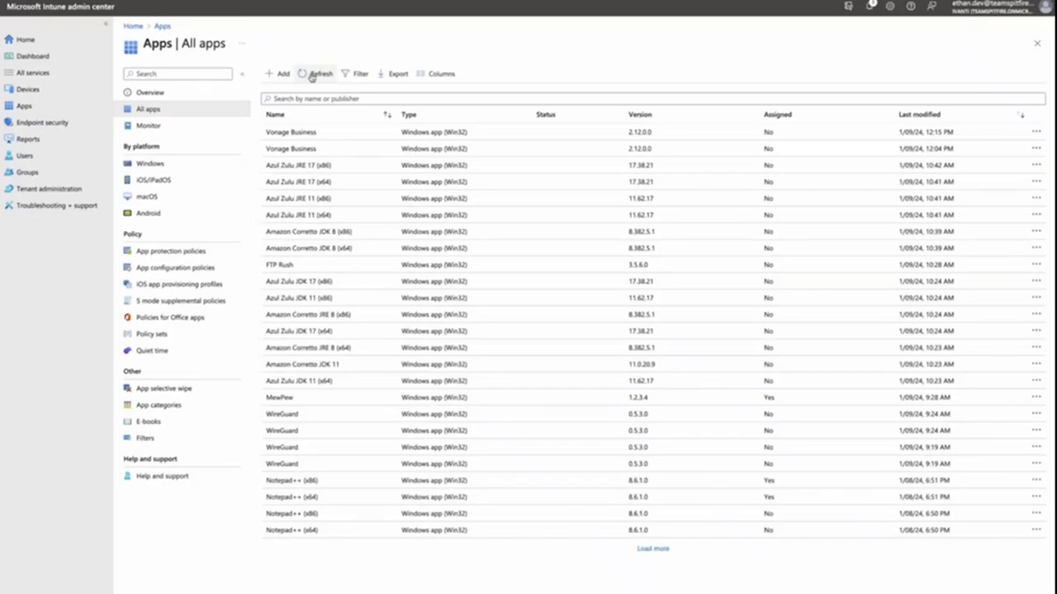
pyautogui.click(312, 74)
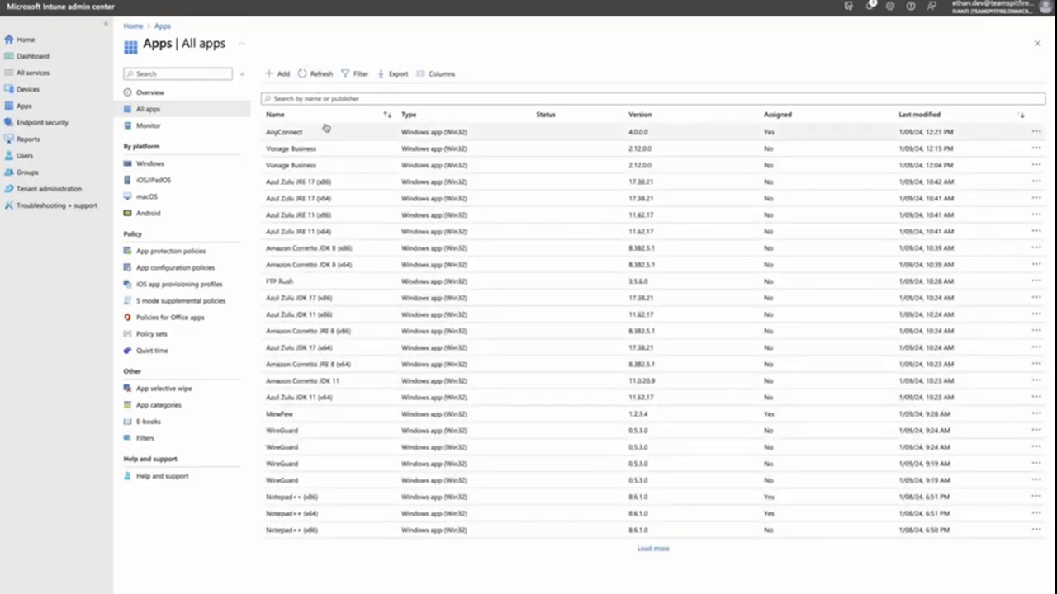
pyautogui.click(326, 134)
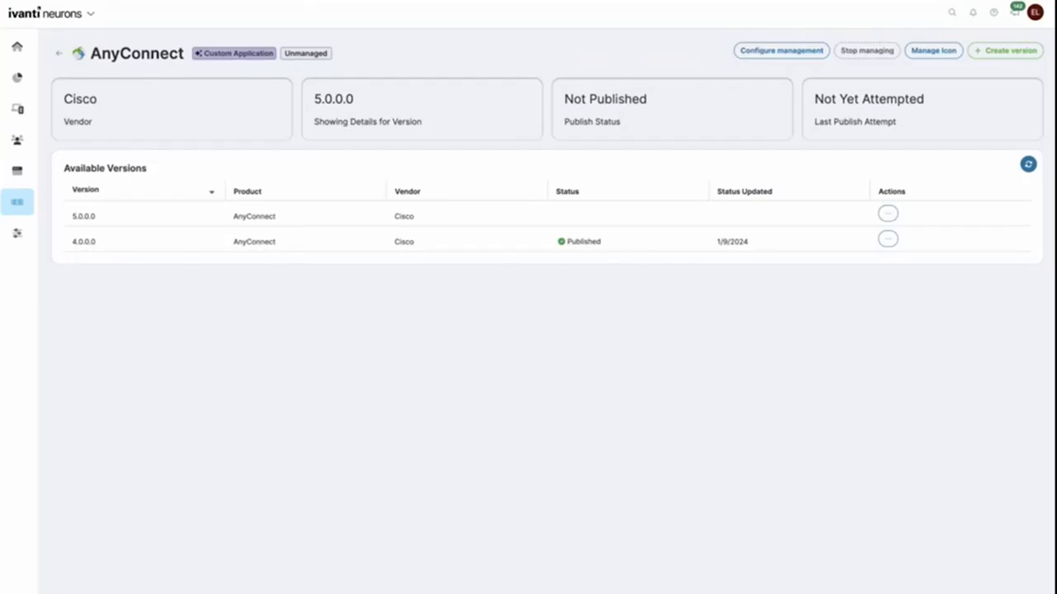
# Step: Delete AnyConnect version 4.0.0.0 from Intune
pyautogui.click(889, 241)
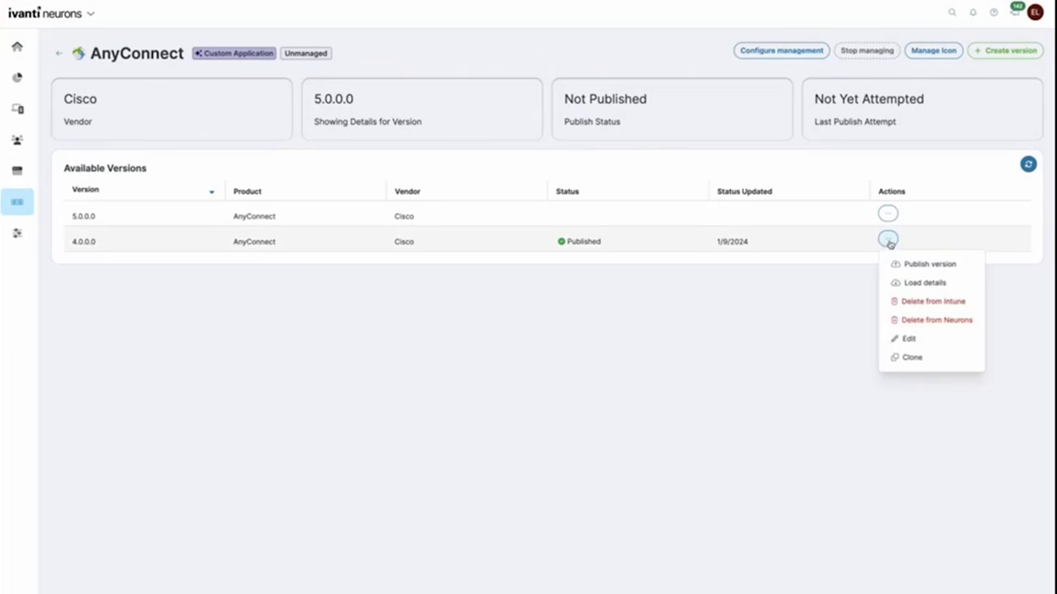
pyautogui.click(943, 306)
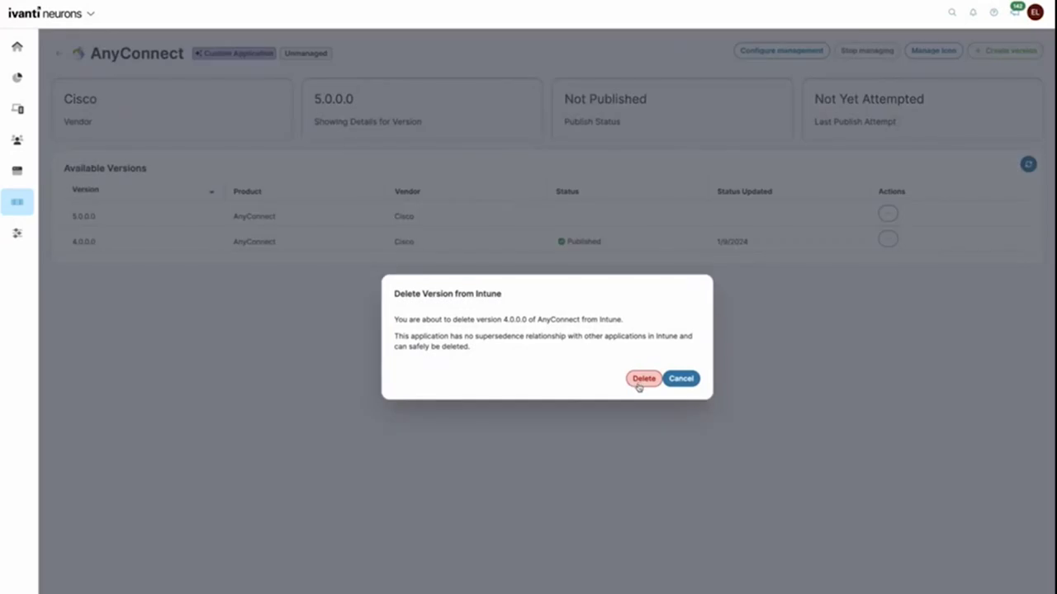
pyautogui.click(639, 383)
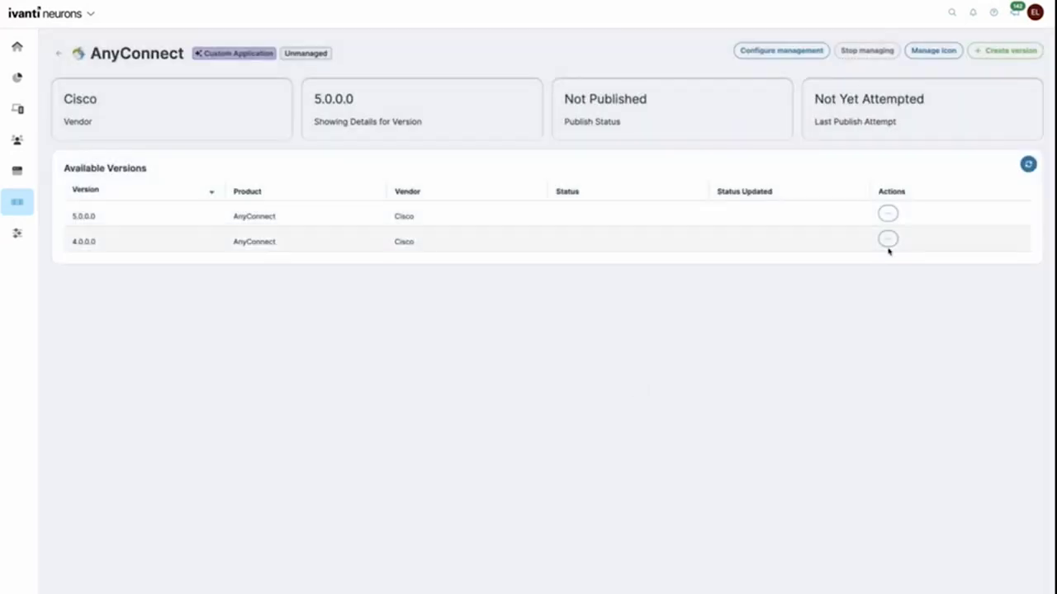
# Step: Delete versions 4.0.0.0 and 5.0.0.0 from Neurons
pyautogui.click(887, 239)
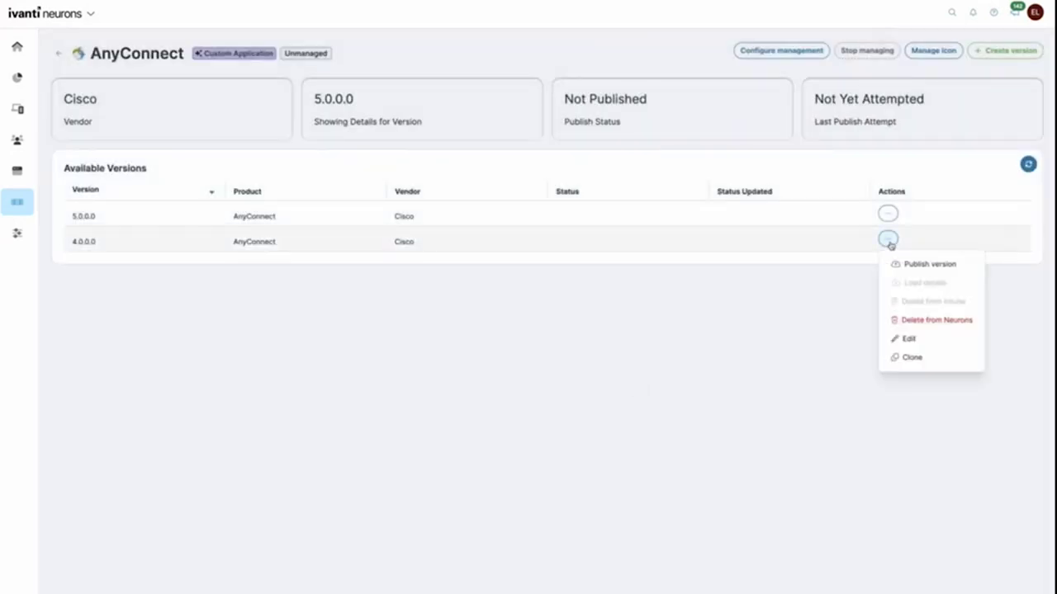
pyautogui.click(931, 321)
pyautogui.click(654, 373)
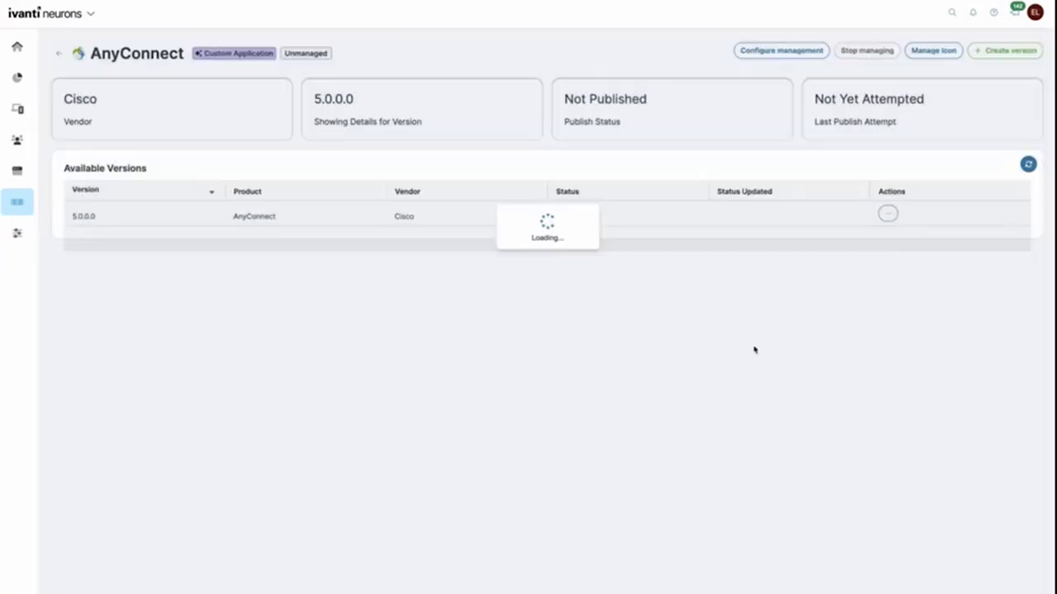
pyautogui.click(887, 214)
pyautogui.click(918, 295)
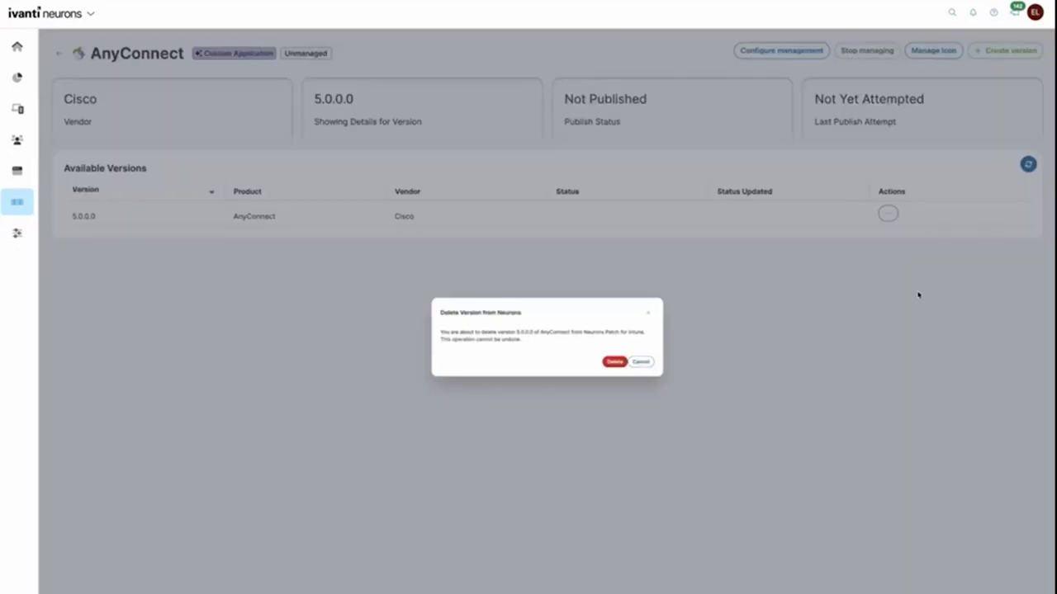
pyautogui.click(632, 375)
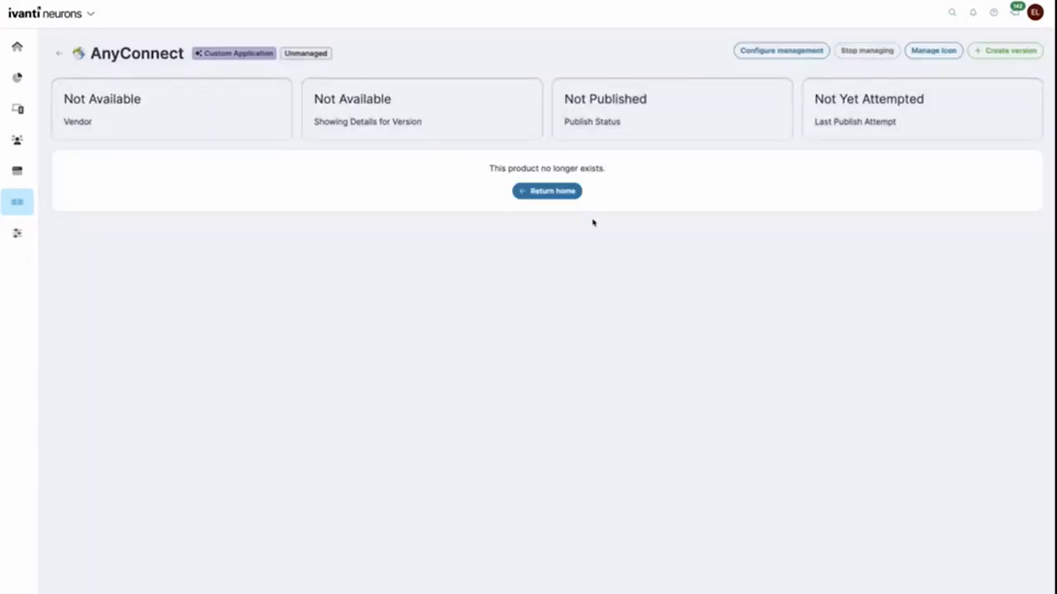